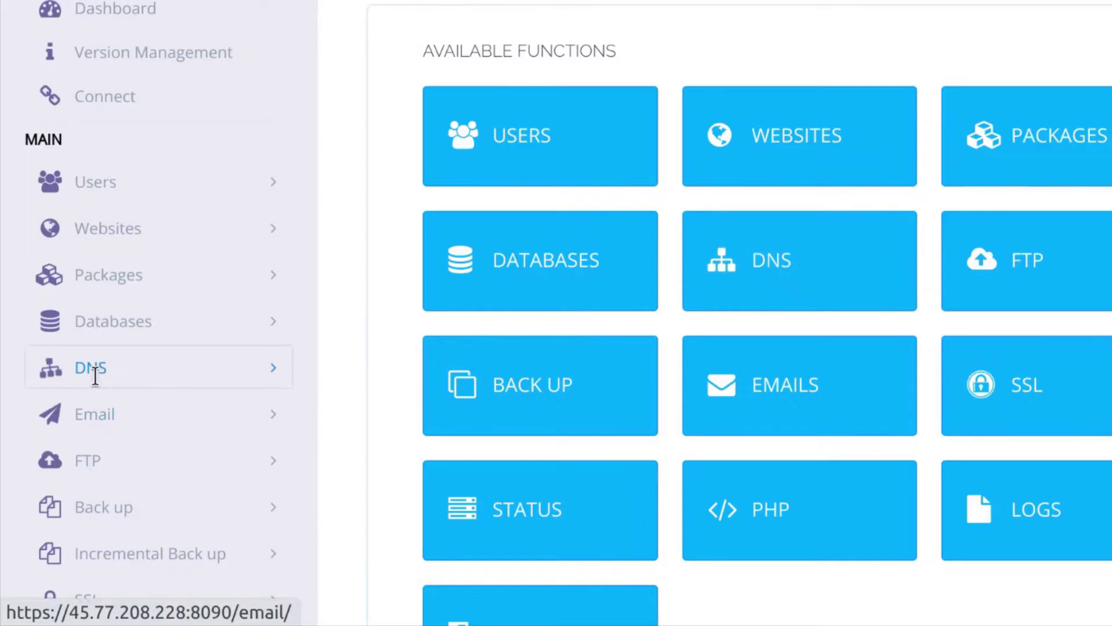
Expand the DNS section in the CyberPanel sidebar to reveal its submenu options
{"action": "left_click", "coordinate": [272, 370]}
{"action": "scroll", "coordinate": [290, 376], "scroll_direction": "down", "scroll_amount": 1}
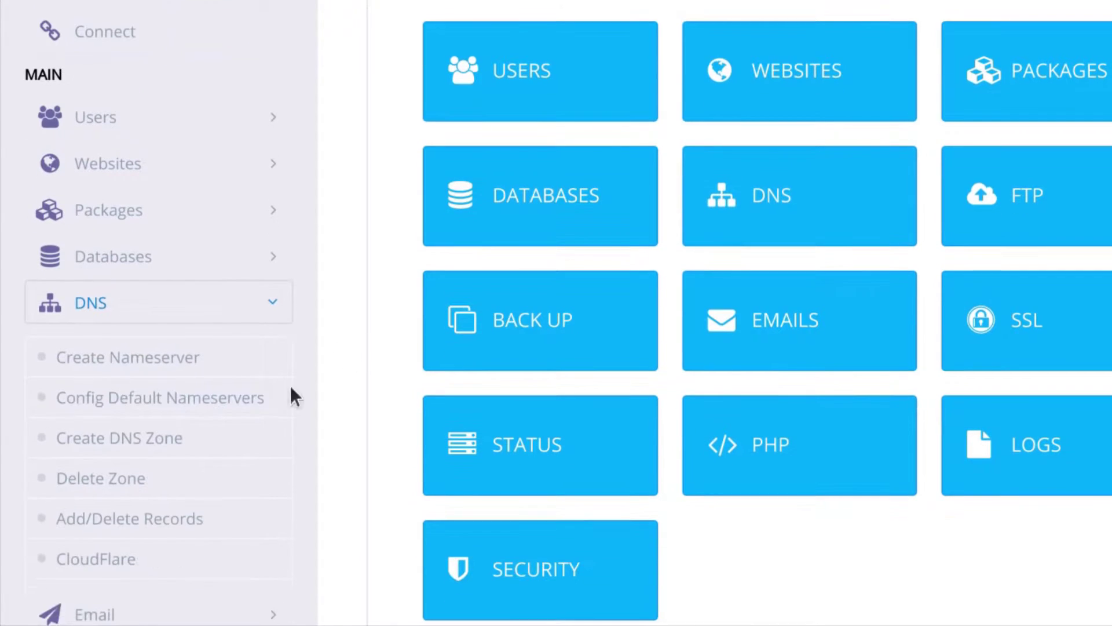
Open the Create Nameserver form and copy the domain name javascriptbear.com from the heading
{"action": "left_click", "coordinate": [118, 359]}
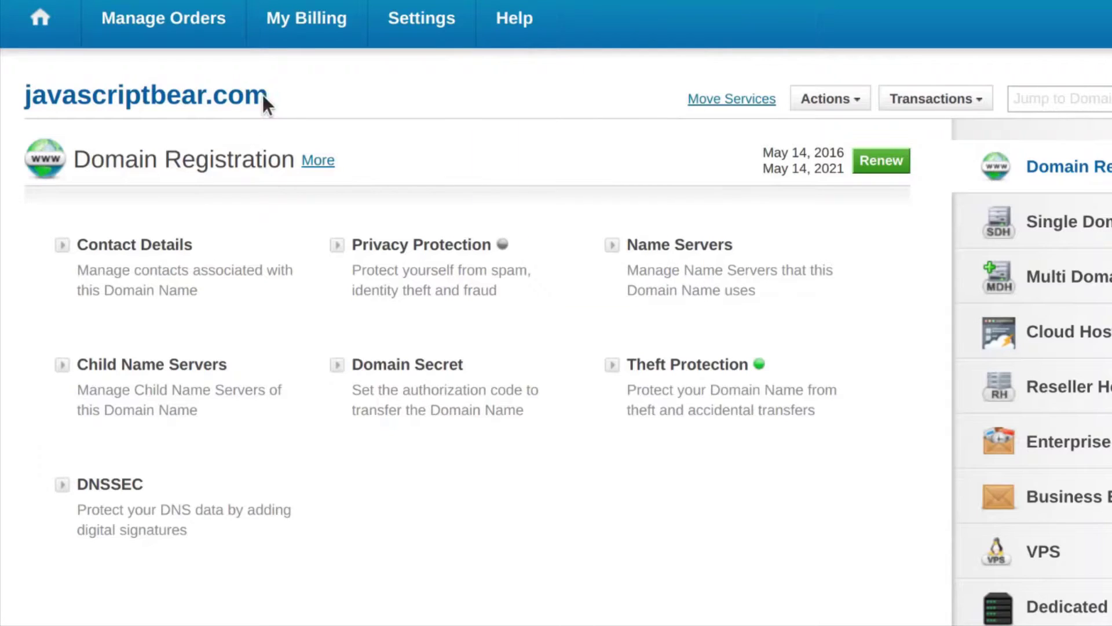
{"action": "left_click_drag", "start_coordinate": [143, 95], "coordinate": [22, 96]}
{"action": "double_click", "coordinate": [101, 103]}
{"action": "right_click", "coordinate": [102, 103]}
{"action": "left_click", "coordinate": [149, 126]}
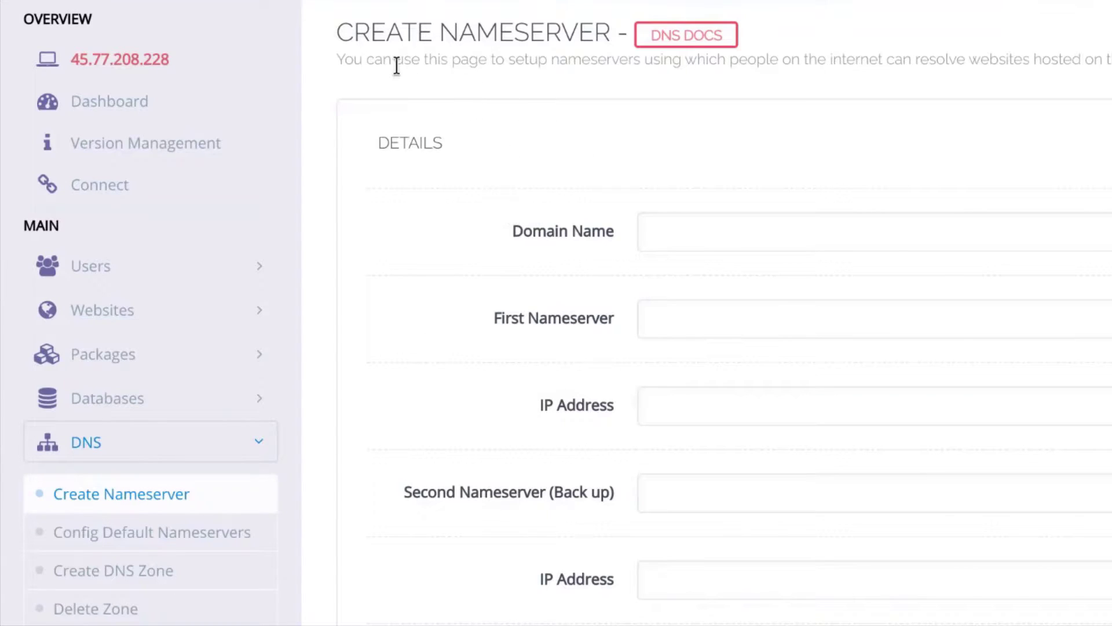
Paste javascriptbear.com into Domain Name and move to the First Nameserver field
{"action": "left_click", "coordinate": [665, 234]}
{"action": "right_click", "coordinate": [664, 234]}
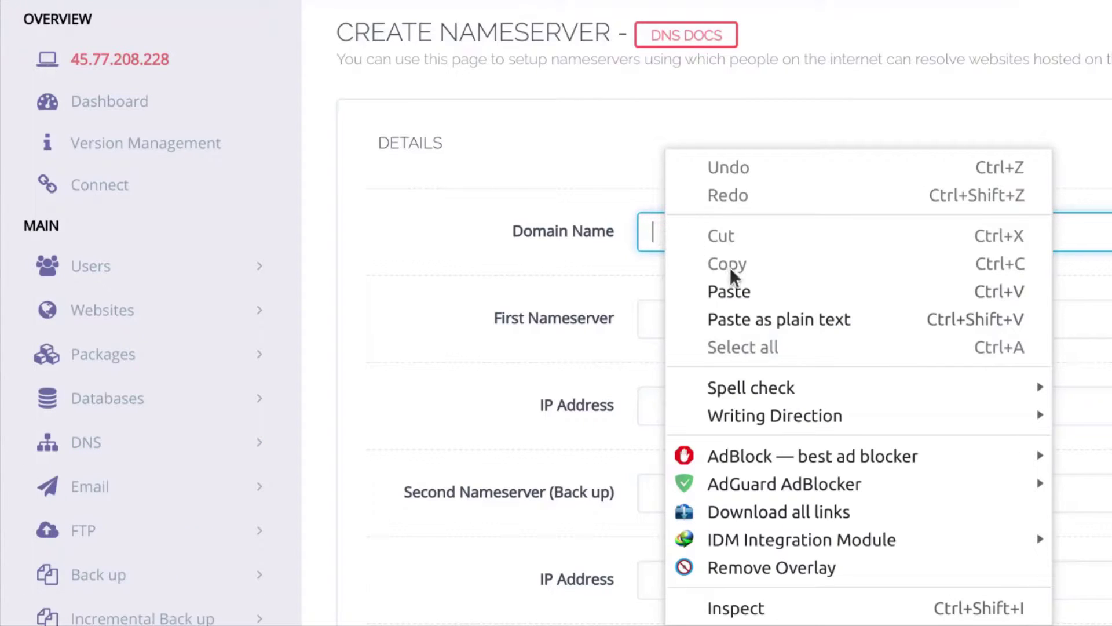
{"action": "left_click", "coordinate": [724, 286]}
{"action": "scroll", "coordinate": [471, 238], "scroll_direction": "down", "scroll_amount": 2}
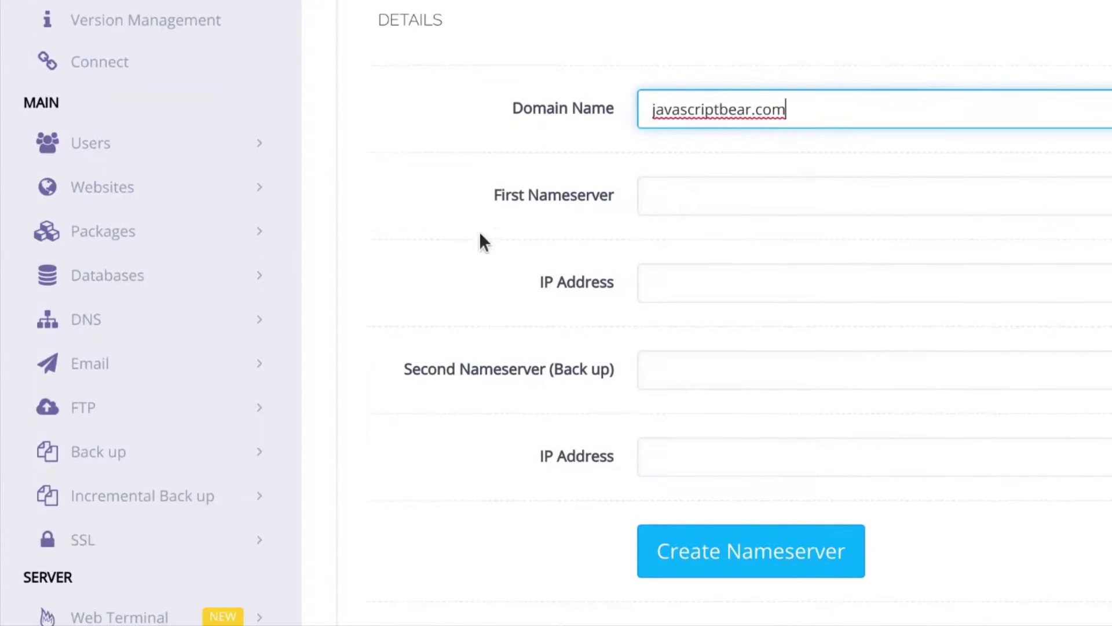
{"action": "left_click", "coordinate": [659, 192]}
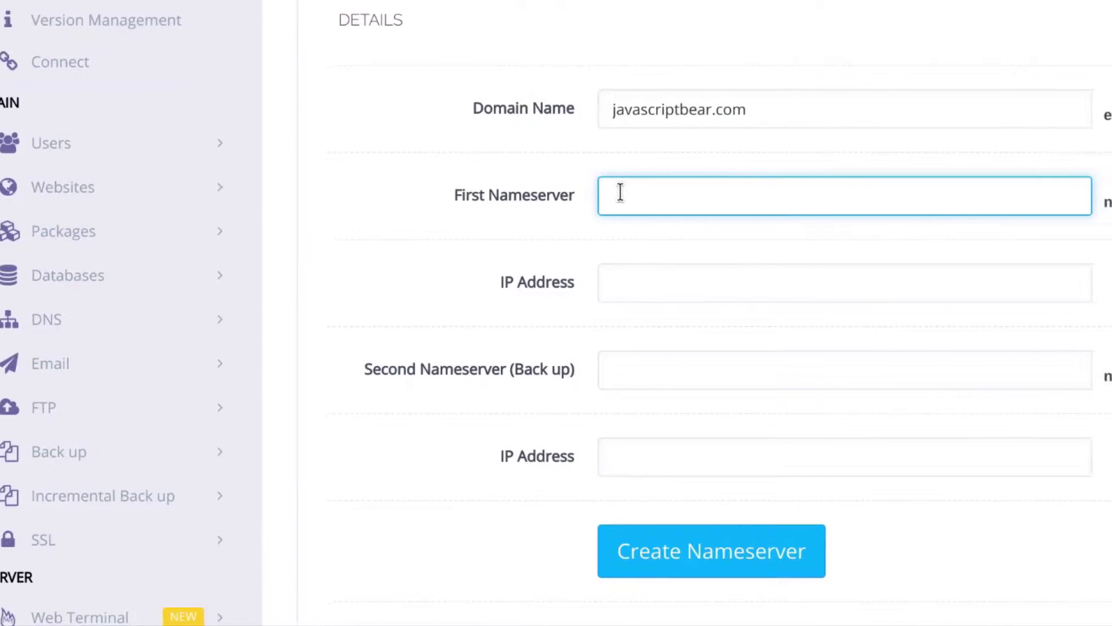
Enter ns1.javascriptbear.com as first nameserver and copy the server IP 45.77.208.228 from Vultr
{"action": "type", "text": "ns1.javascriptbear.com"}
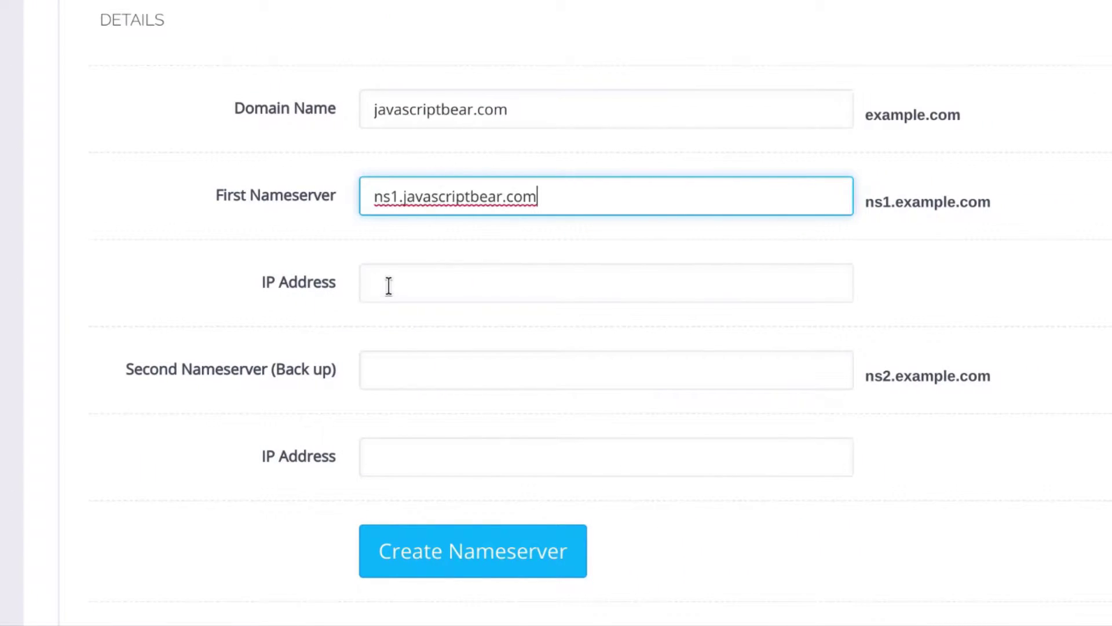
{"action": "left_click", "coordinate": [388, 283]}
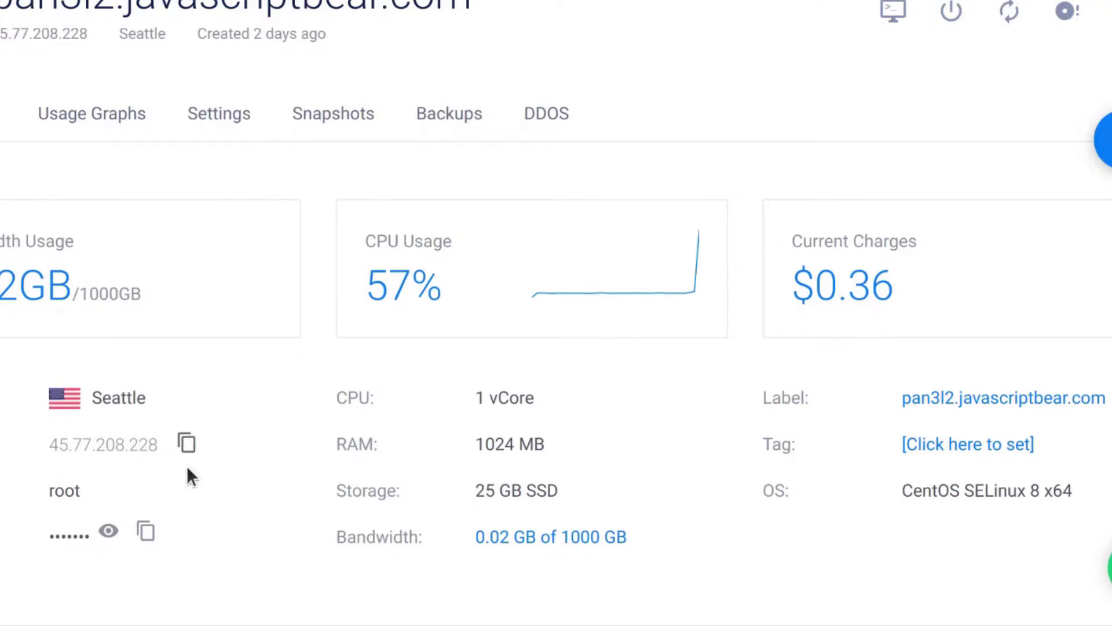
{"action": "left_click", "coordinate": [187, 443]}
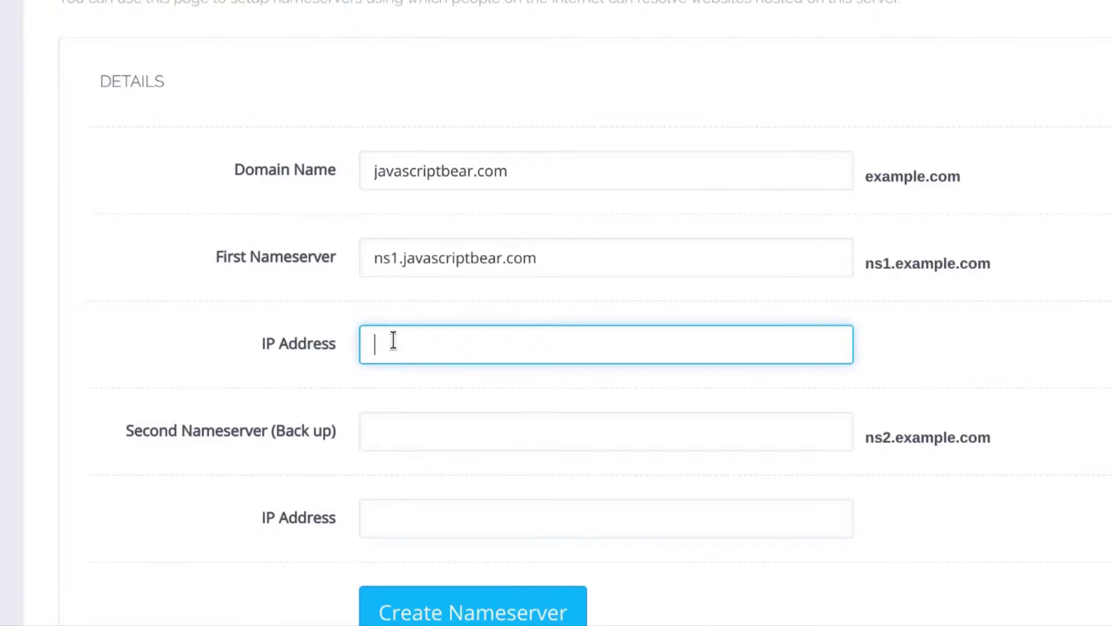
Paste 45.77.208.228 into the first nameserver's IP Address field
{"action": "right_click", "coordinate": [393, 340]}
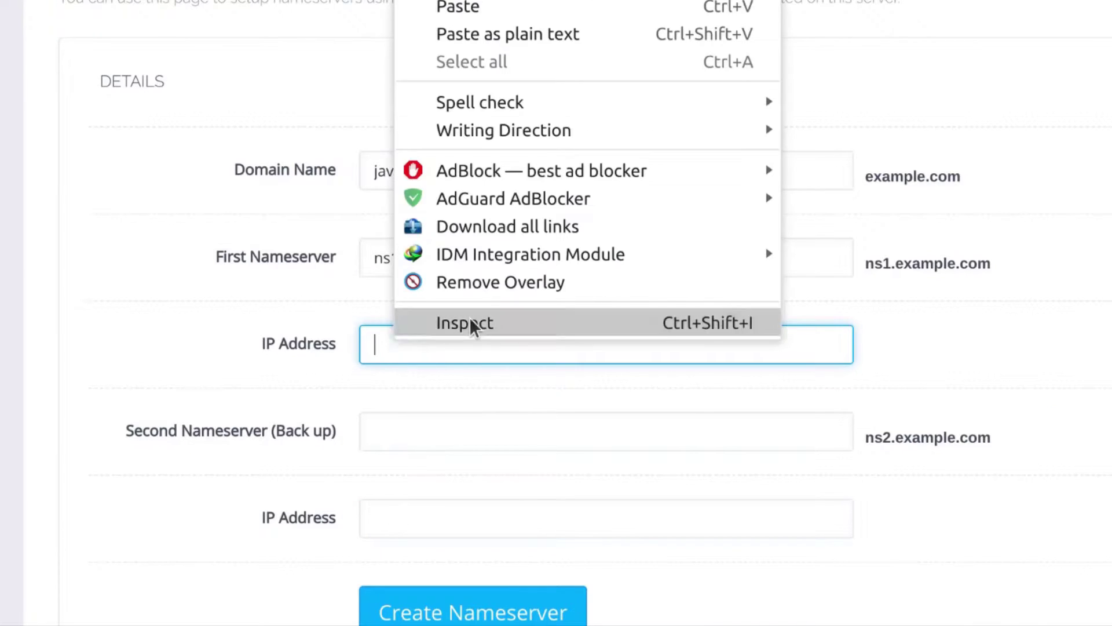
{"action": "left_click", "coordinate": [501, 29]}
{"action": "scroll", "coordinate": [153, 378], "scroll_direction": "down", "scroll_amount": 2}
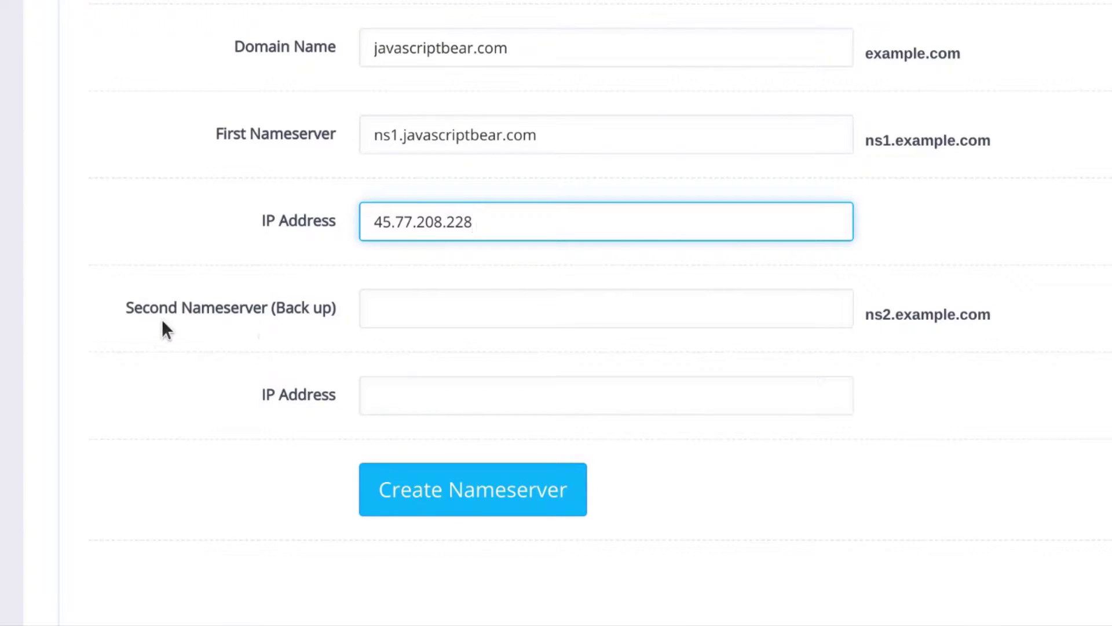
Set the second nameserver to ns2.javascriptbear.com by copying ns1 and changing the digit
{"action": "triple_click", "coordinate": [388, 136]}
{"action": "right_click", "coordinate": [388, 136]}
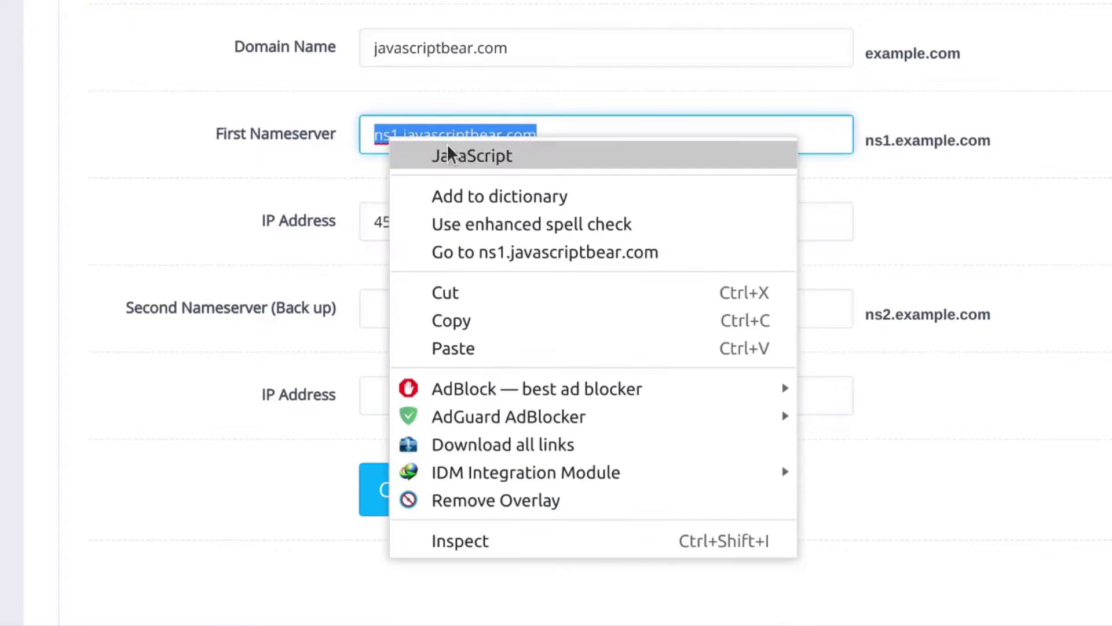
{"action": "left_click", "coordinate": [461, 322]}
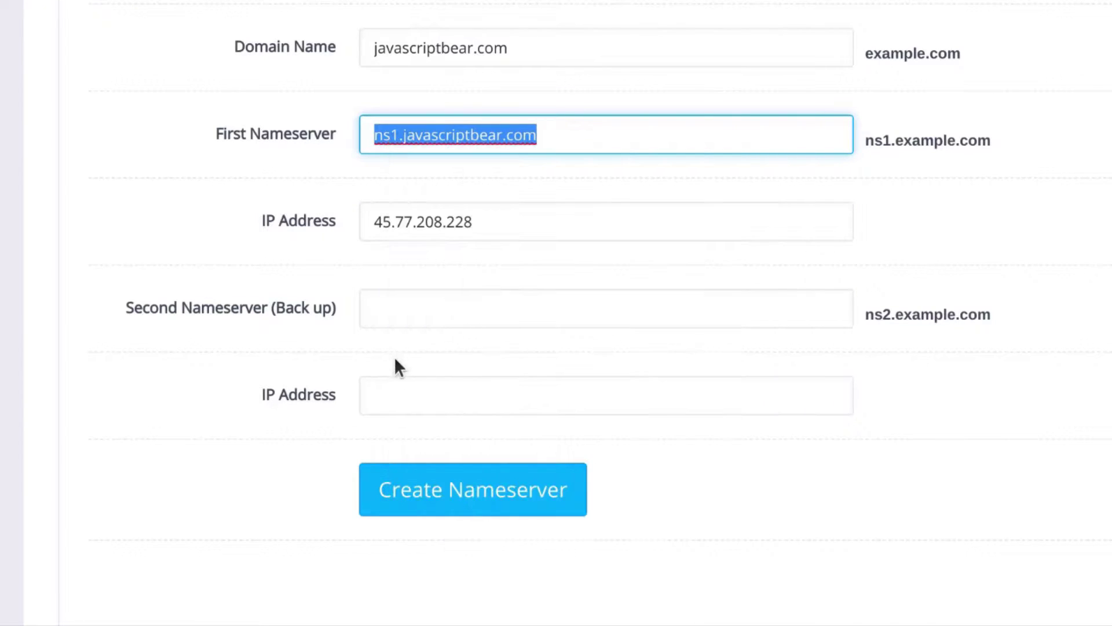
{"action": "right_click", "coordinate": [380, 307]}
{"action": "key", "text": "ctrl+v"}
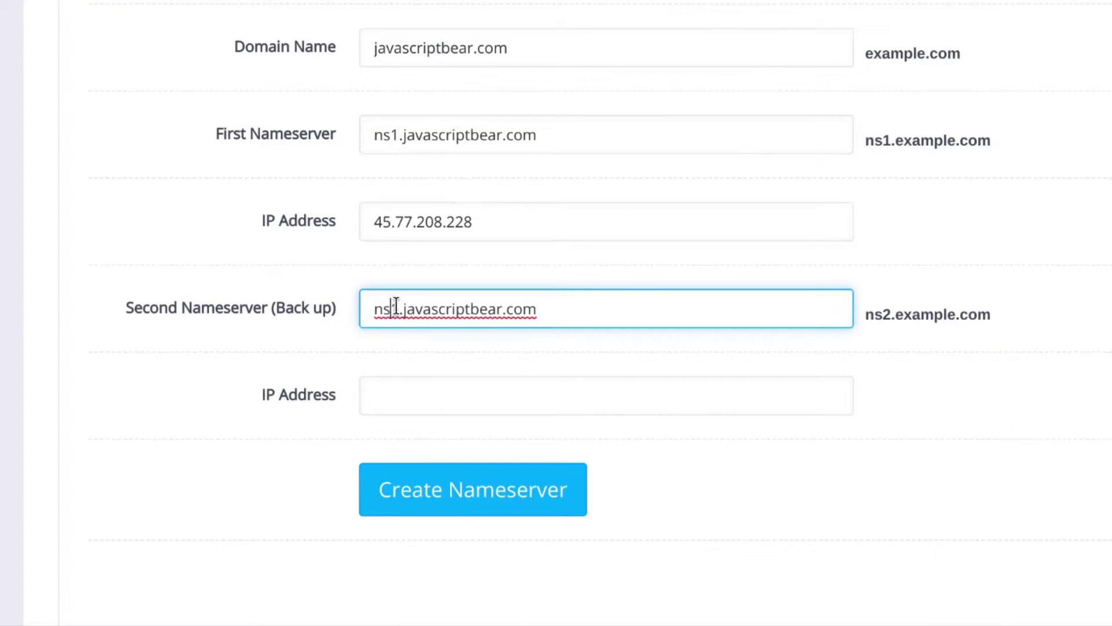
{"action": "key", "text": "Home"}
{"action": "key", "text": "Right"}
{"action": "key", "text": "Right"}
{"action": "key", "text": "Right"}
{"action": "key", "text": "BackSpace"}
{"action": "type", "text": "2"}
Set the second nameserver's IP address to 45.77.208.228
{"action": "left_click", "coordinate": [399, 389]}
{"action": "left_click_drag", "start_coordinate": [486, 220], "coordinate": [372, 219]}
{"action": "left_click", "coordinate": [380, 221]}
{"action": "double_click", "coordinate": [398, 223]}
{"action": "right_click", "coordinate": [398, 223]}
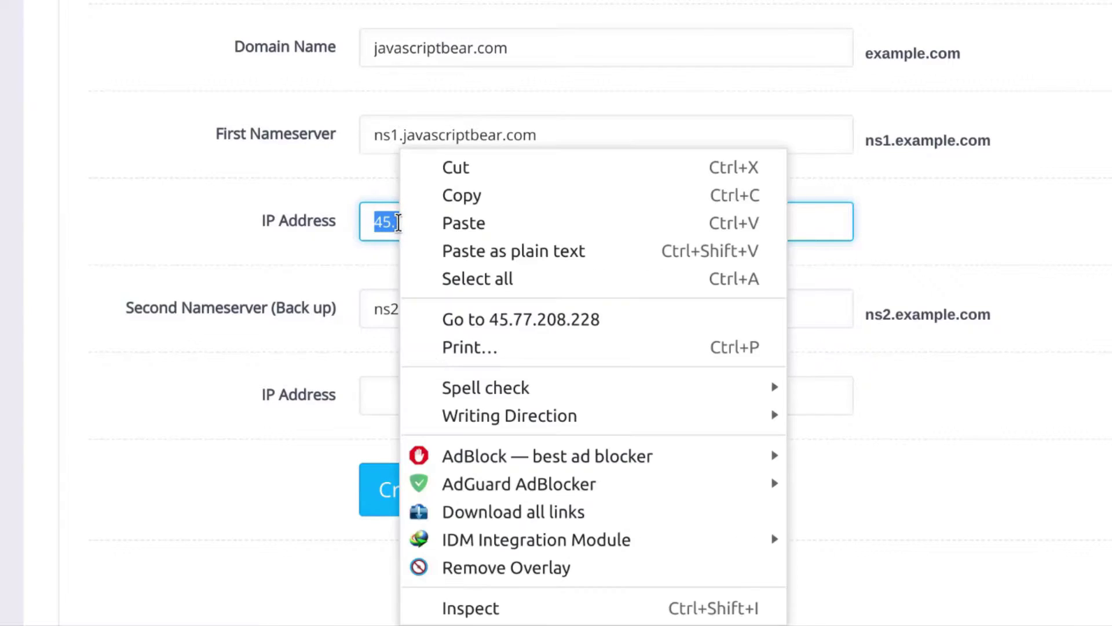
{"action": "left_click", "coordinate": [457, 197]}
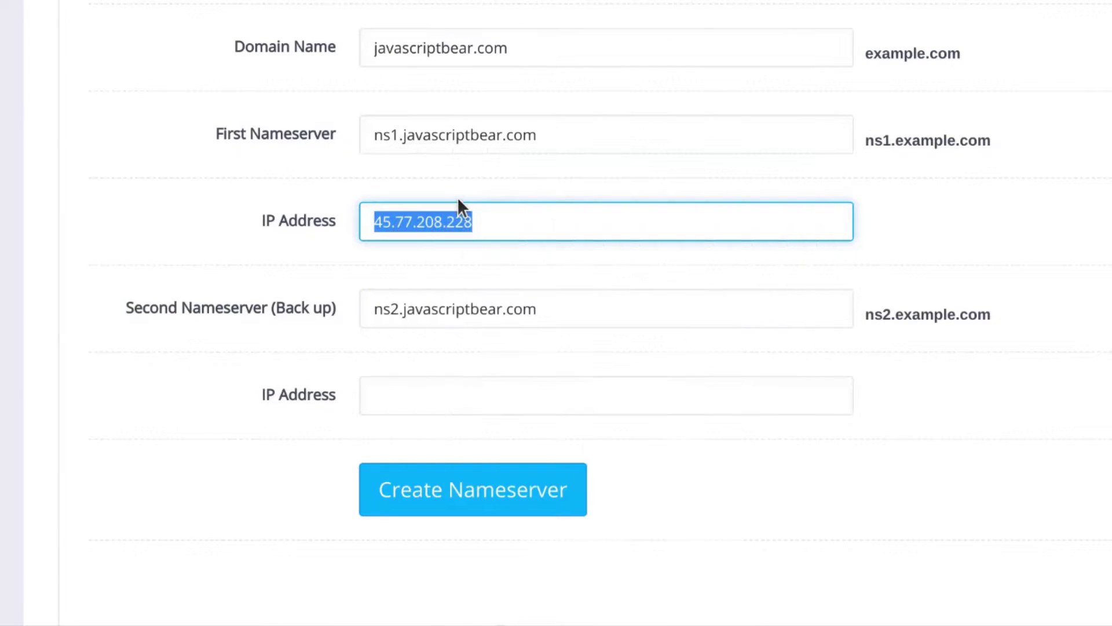
{"action": "right_click", "coordinate": [408, 393]}
{"action": "left_click", "coordinate": [493, 52]}
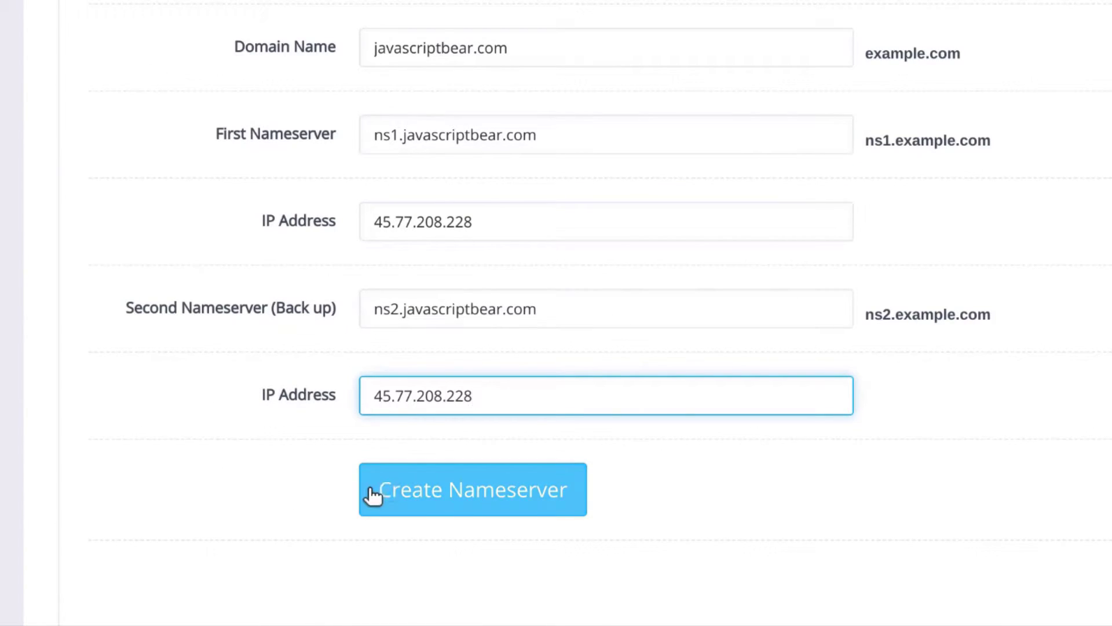
Submit the form and check the success message listing ns1 and ns2.javascriptbear.com
{"action": "left_click", "coordinate": [495, 497]}
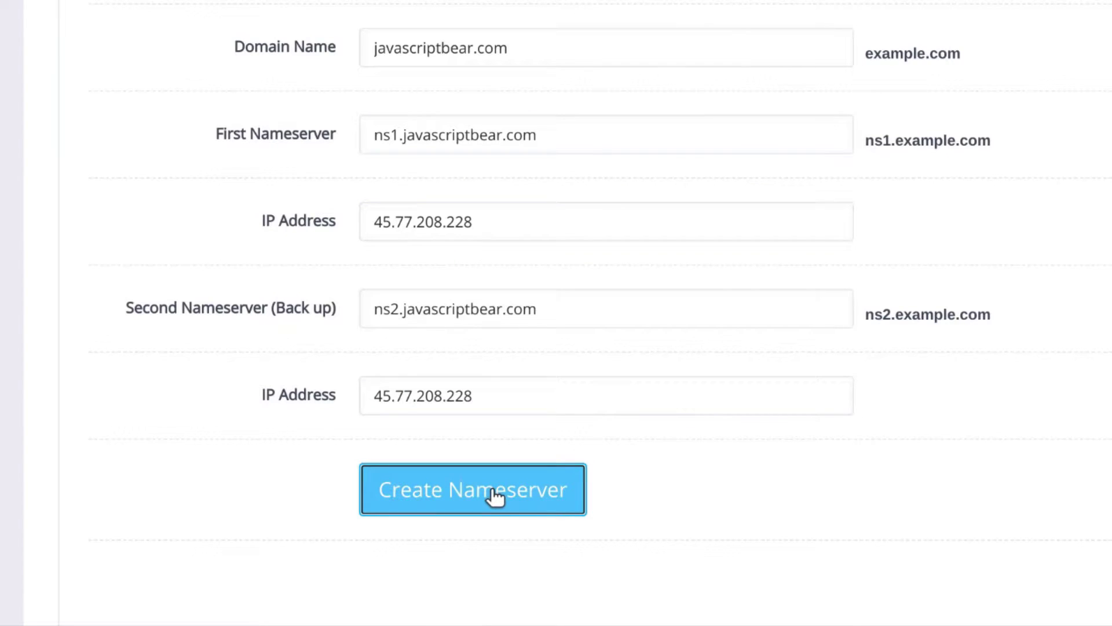
{"action": "scroll", "coordinate": [389, 482], "scroll_direction": "down", "scroll_amount": 2}
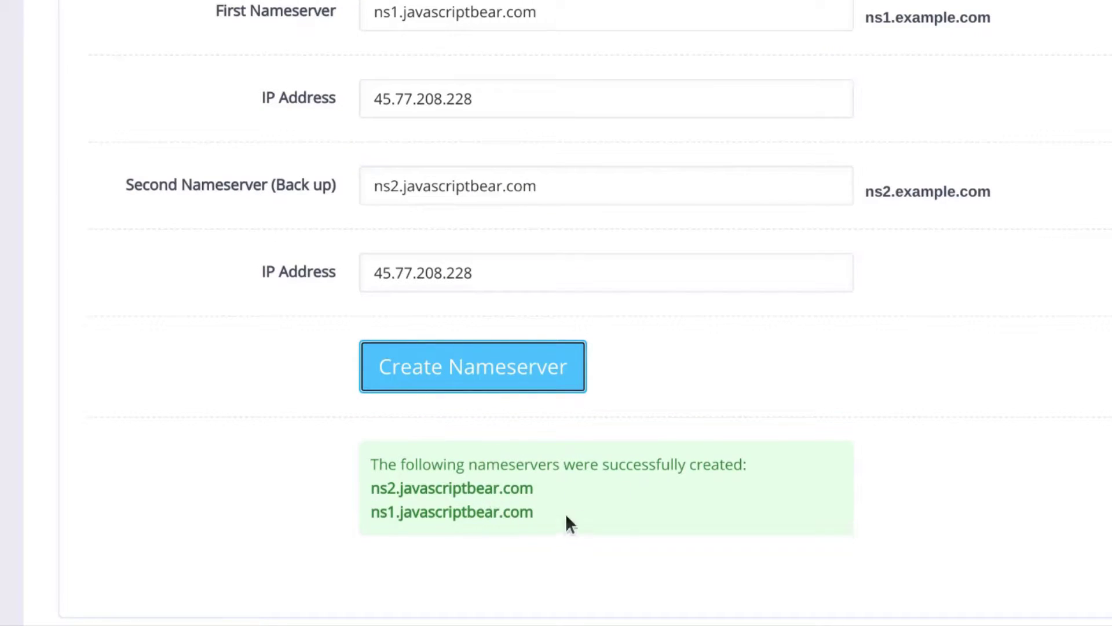
{"action": "scroll", "coordinate": [210, 259], "scroll_direction": "up", "scroll_amount": 5}
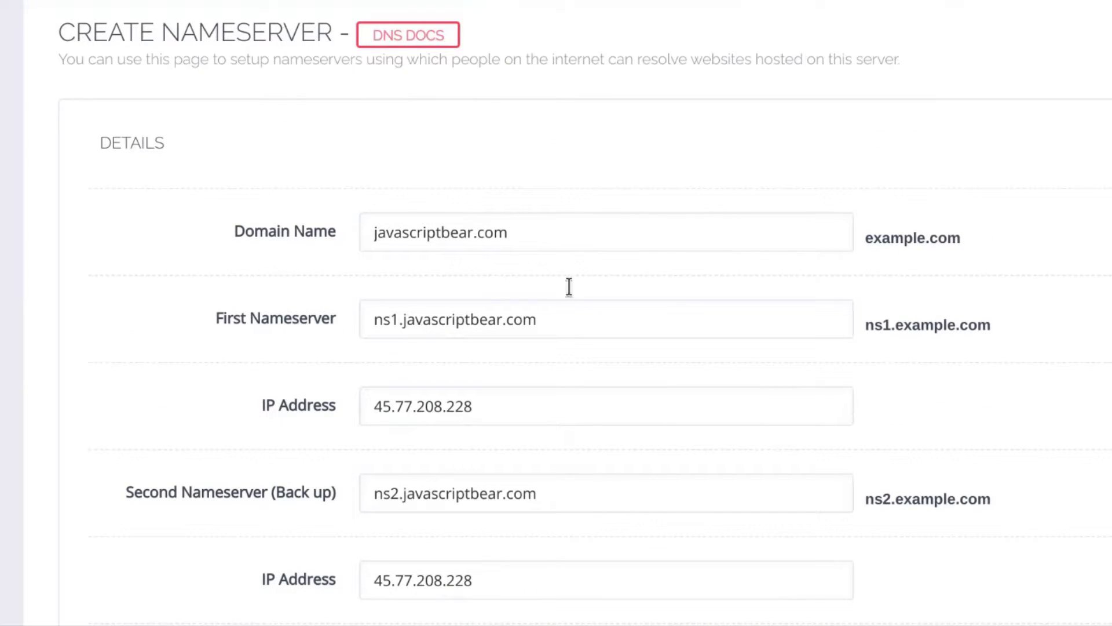
{"action": "scroll", "coordinate": [380, 317], "scroll_direction": "down", "scroll_amount": 5}
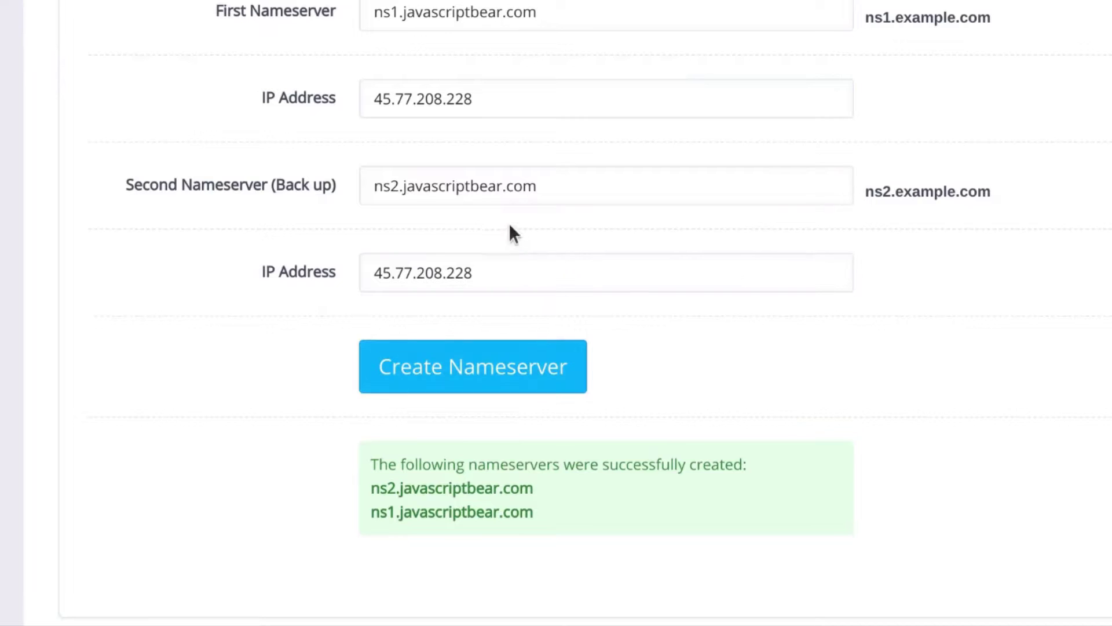
{"action": "scroll", "coordinate": [510, 228], "scroll_direction": "up", "scroll_amount": 4}
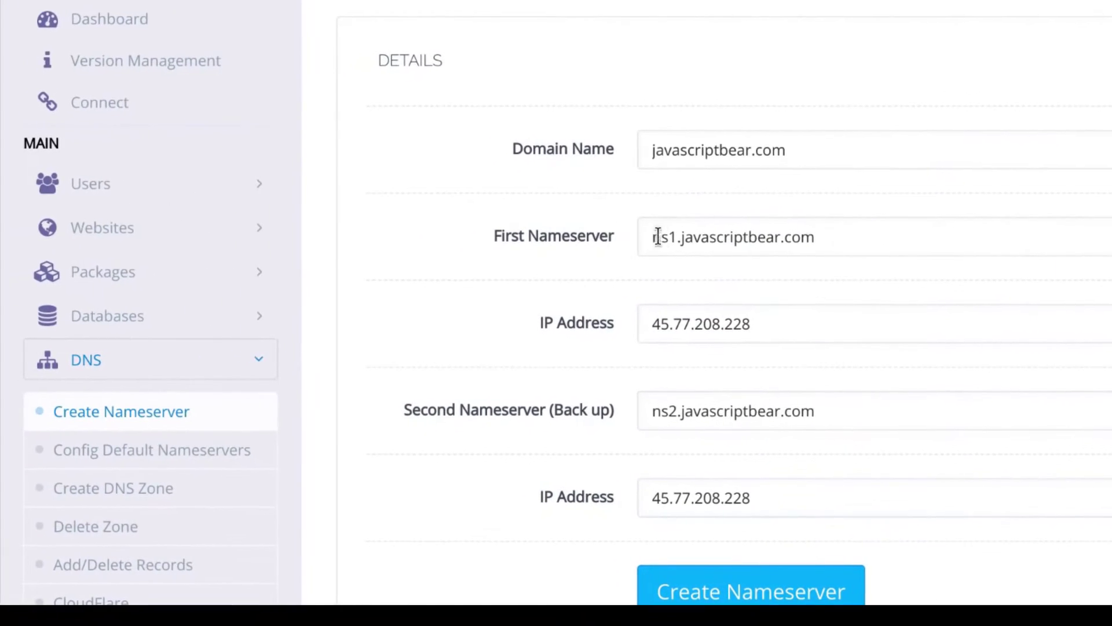
{"action": "scroll", "coordinate": [837, 236], "scroll_direction": "down", "scroll_amount": 5}
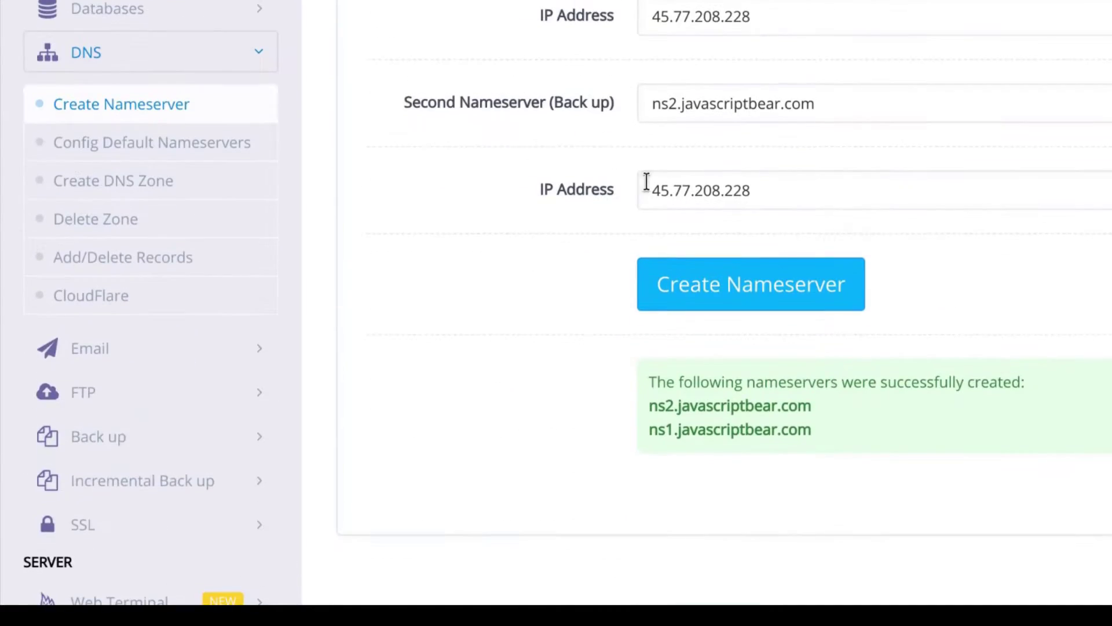
{"action": "scroll", "coordinate": [811, 133], "scroll_direction": "up", "scroll_amount": 6}
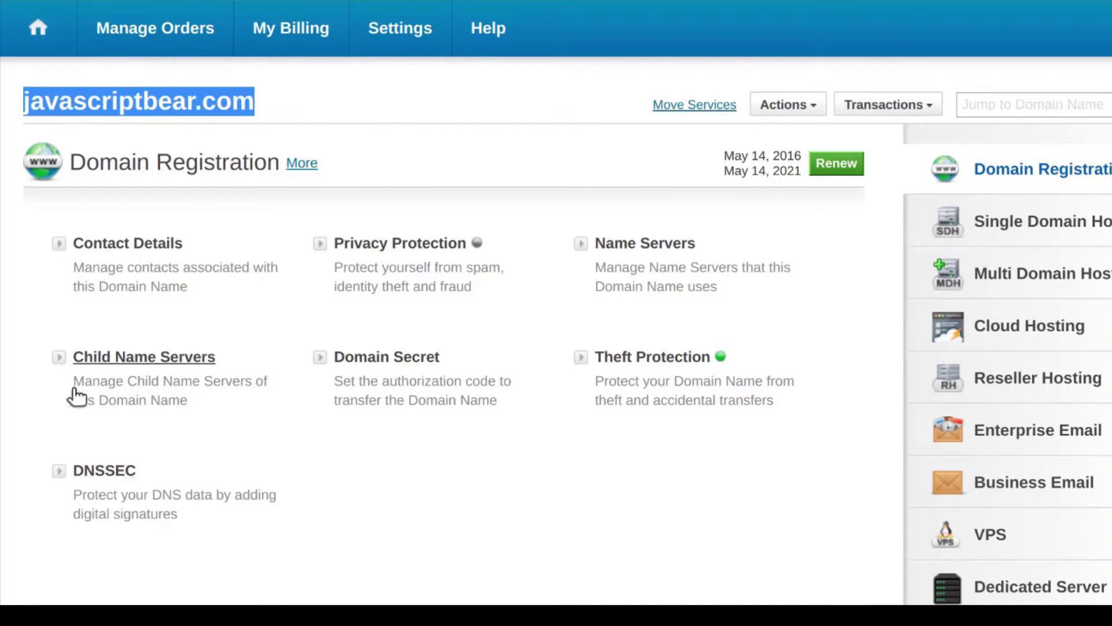
Clear the text selection on the javascriptbear.com domain page title
{"action": "left_click", "coordinate": [5, 428]}
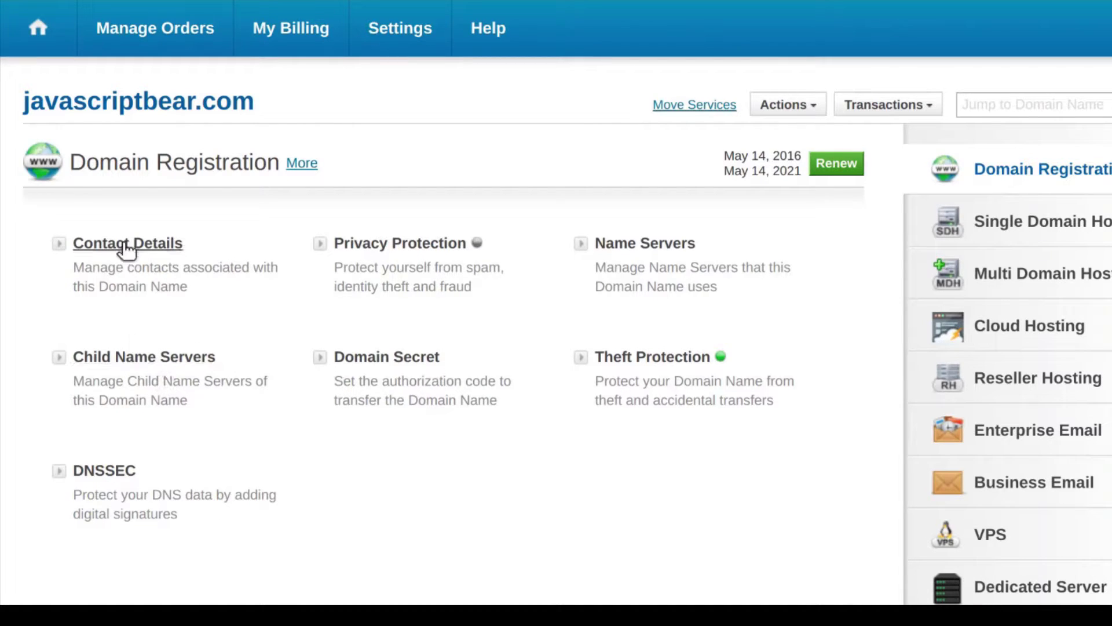
Add child name servers ns1 and ns2.javascriptbear.com at 45.77.208.228, then close the dialog
{"action": "left_click", "coordinate": [132, 359]}
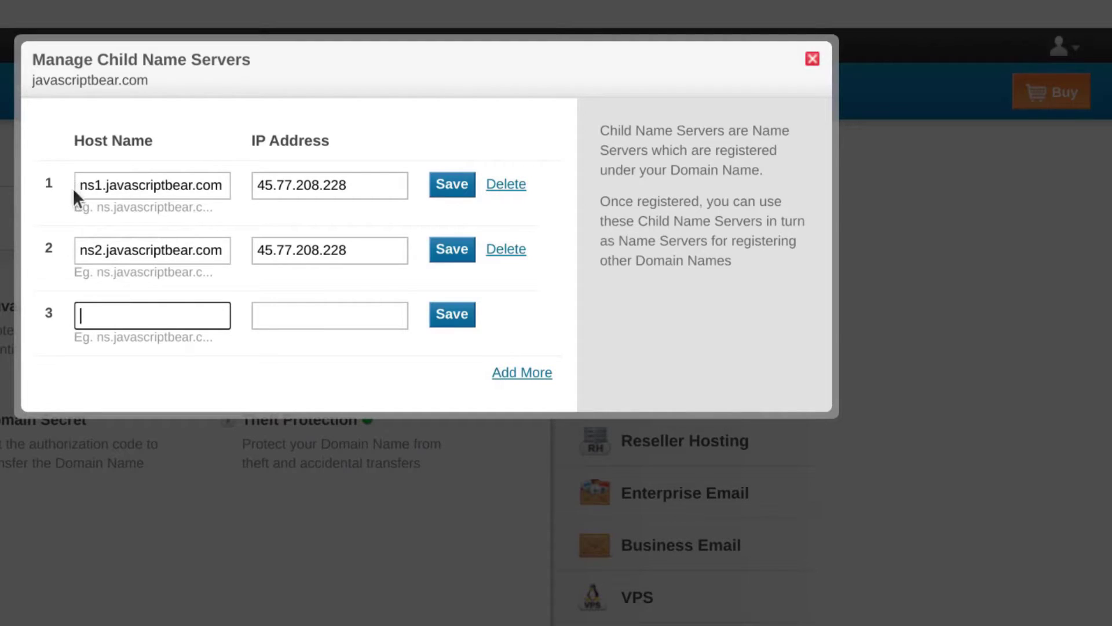
{"action": "left_click_drag", "start_coordinate": [79, 184], "coordinate": [226, 186]}
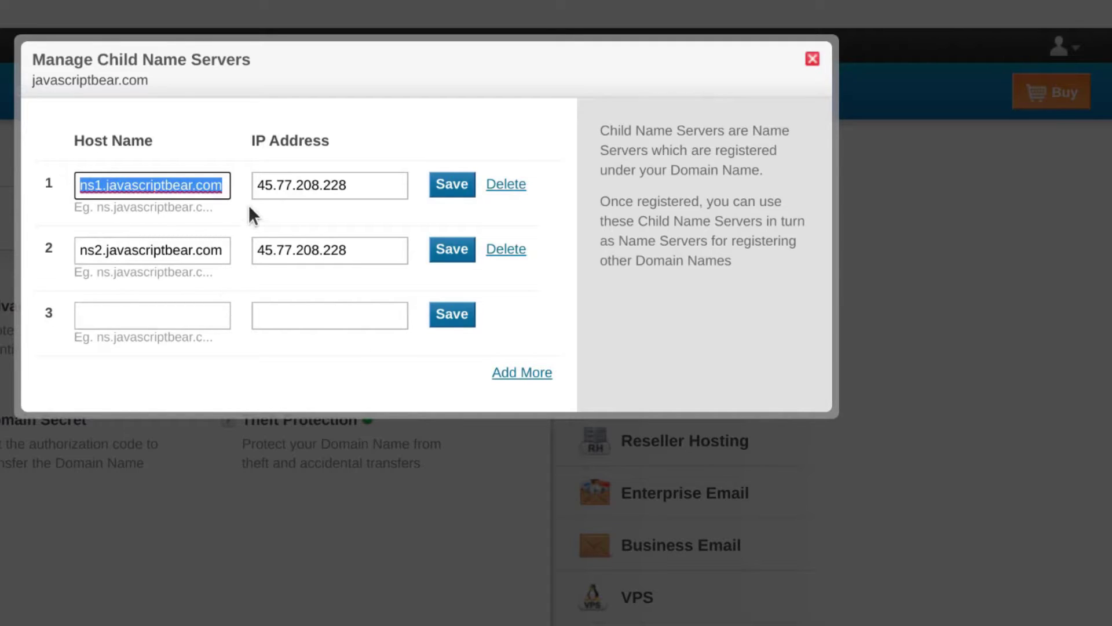
{"action": "left_click", "coordinate": [256, 184]}
{"action": "double_click", "coordinate": [373, 181]}
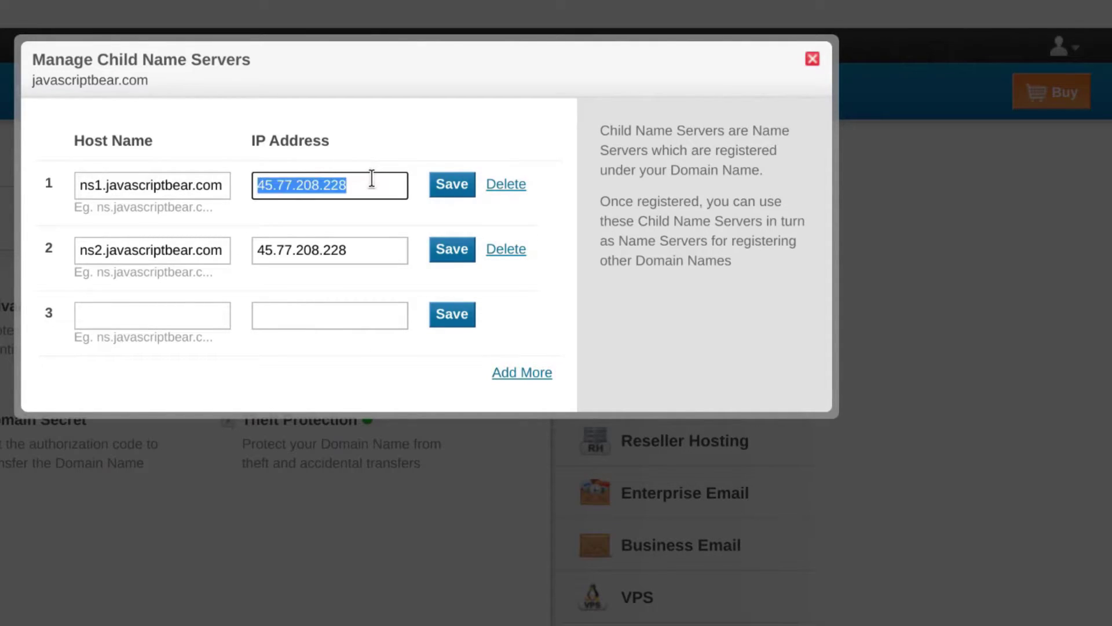
{"action": "left_click_drag", "start_coordinate": [81, 250], "coordinate": [225, 255]}
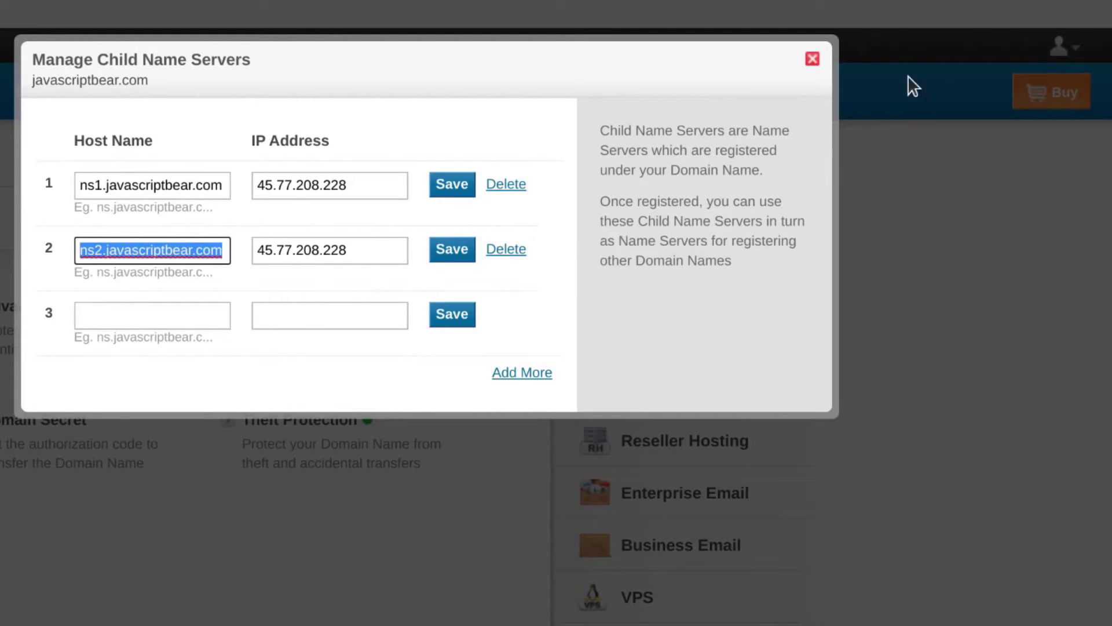
{"action": "left_click", "coordinate": [812, 60]}
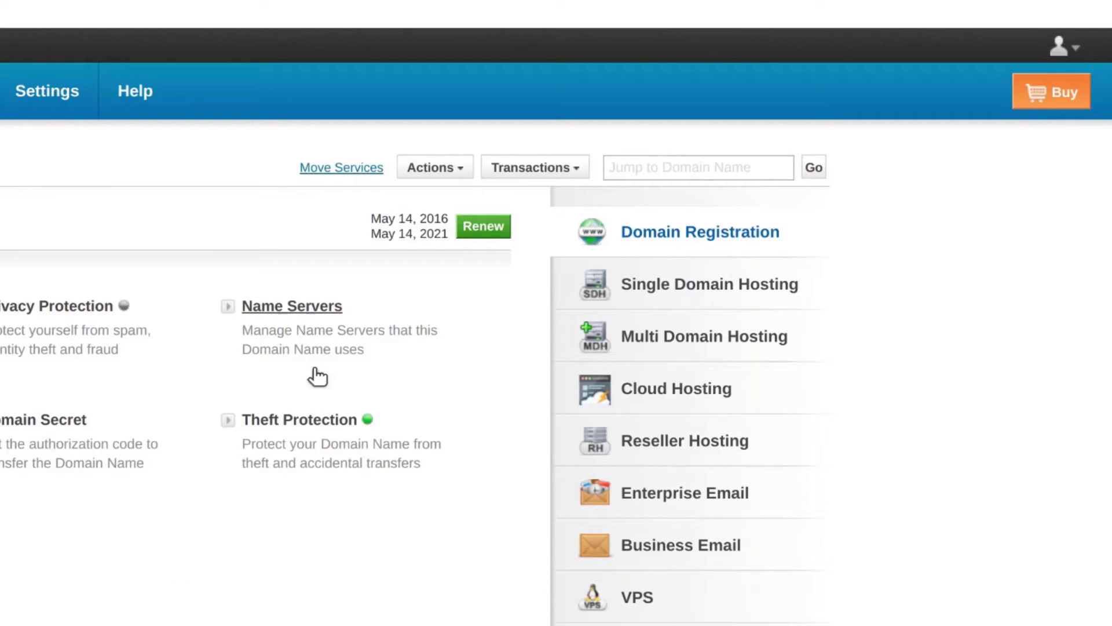
{"action": "left_click", "coordinate": [285, 312]}
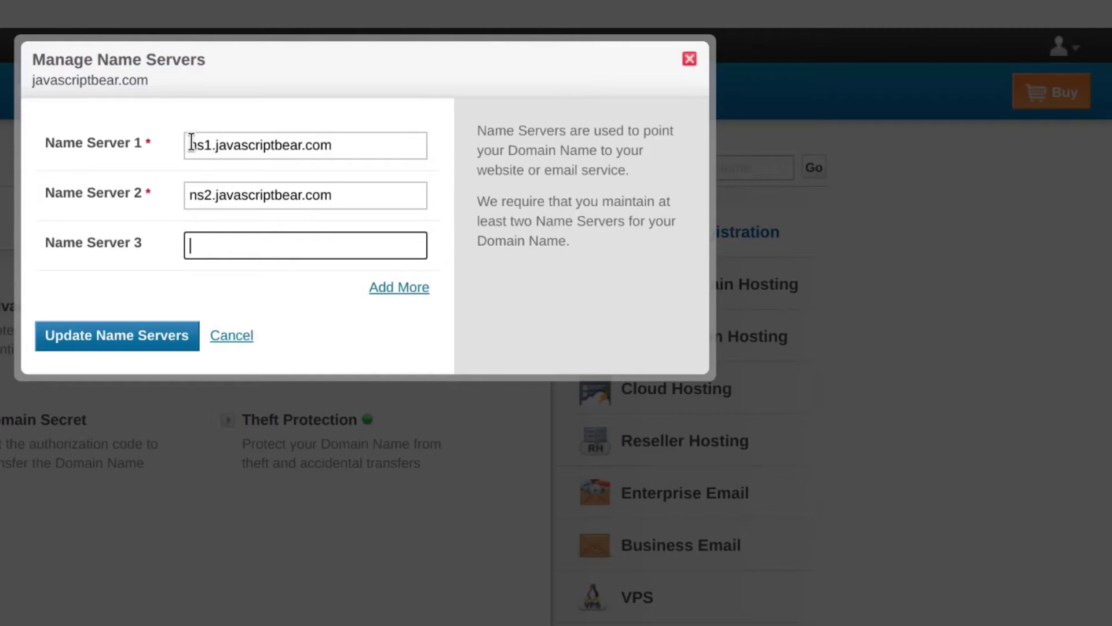
{"action": "left_click_drag", "start_coordinate": [189, 143], "coordinate": [347, 144]}
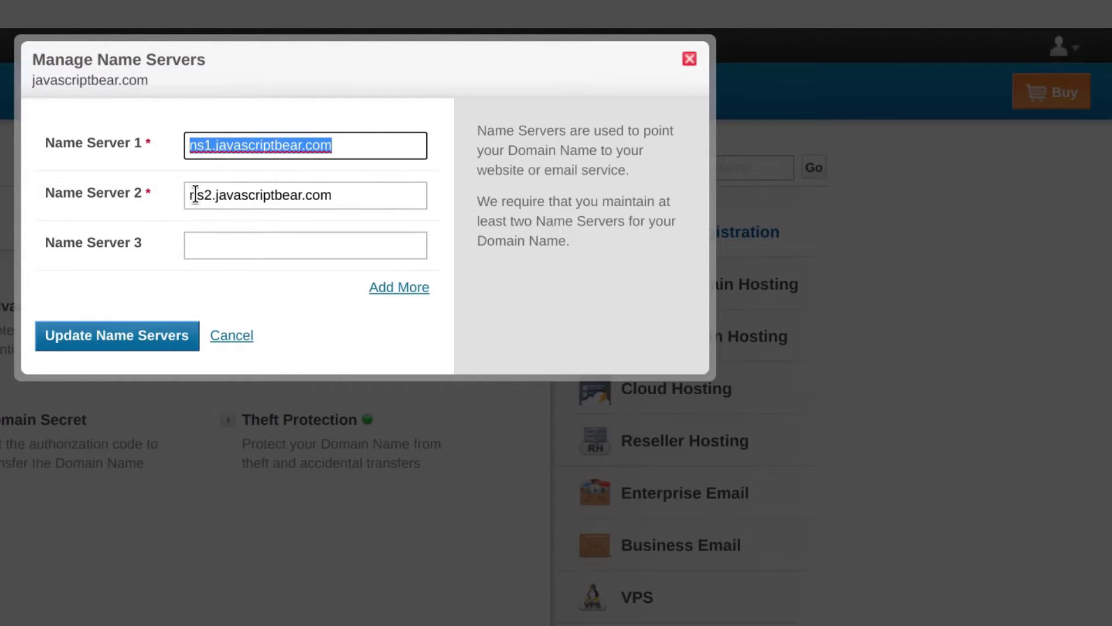
{"action": "left_click_drag", "start_coordinate": [190, 195], "coordinate": [344, 200]}
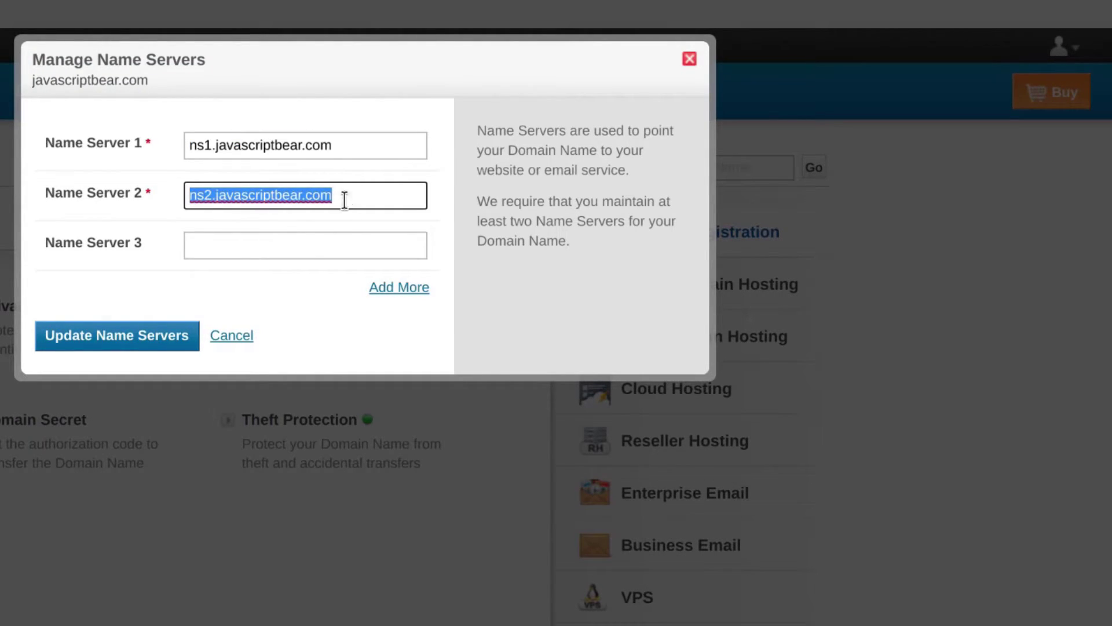
{"action": "left_click", "coordinate": [300, 358]}
{"action": "left_click", "coordinate": [104, 342]}
{"action": "left_click", "coordinate": [277, 317]}
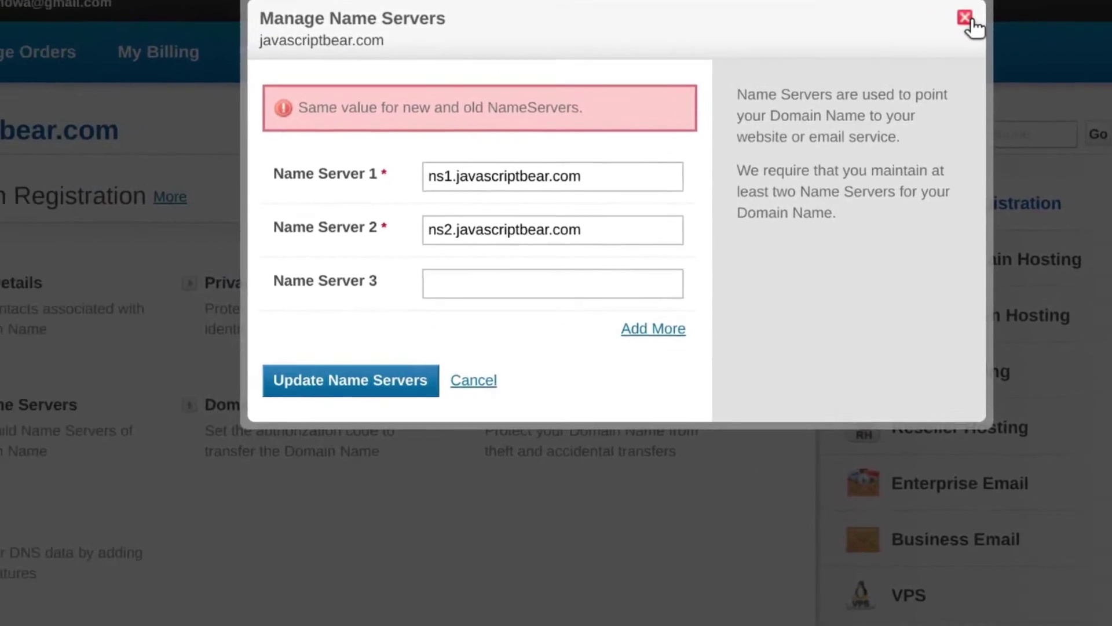
{"action": "left_click", "coordinate": [690, 59]}
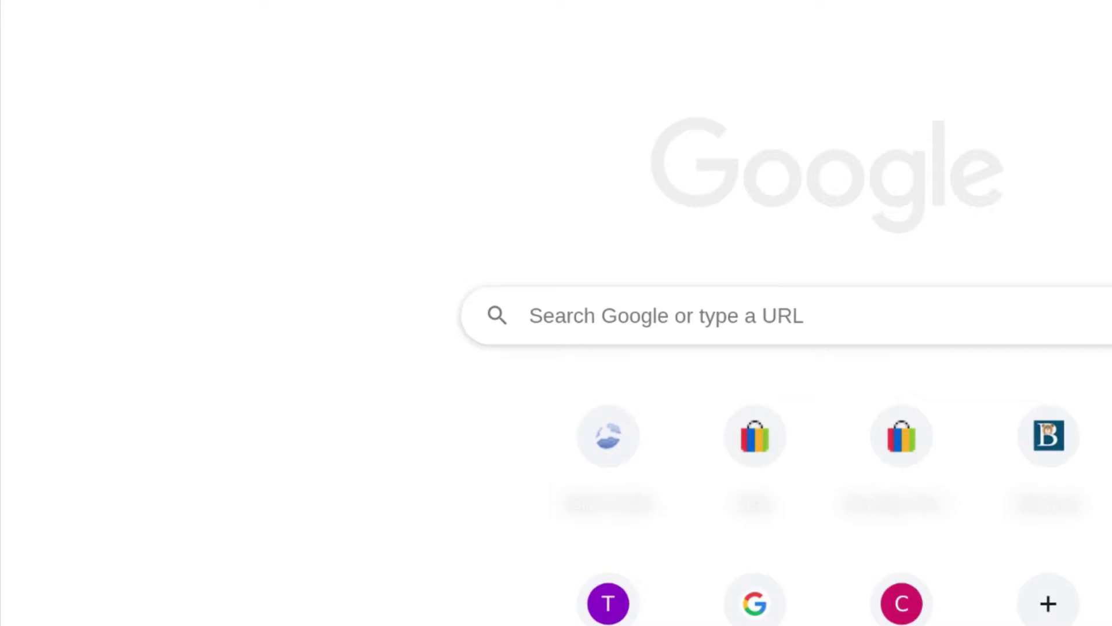
Load javascriptbear.com in the new tab by pasting the copied domain into the address bar
{"action": "right_click", "coordinate": [336, 0]}
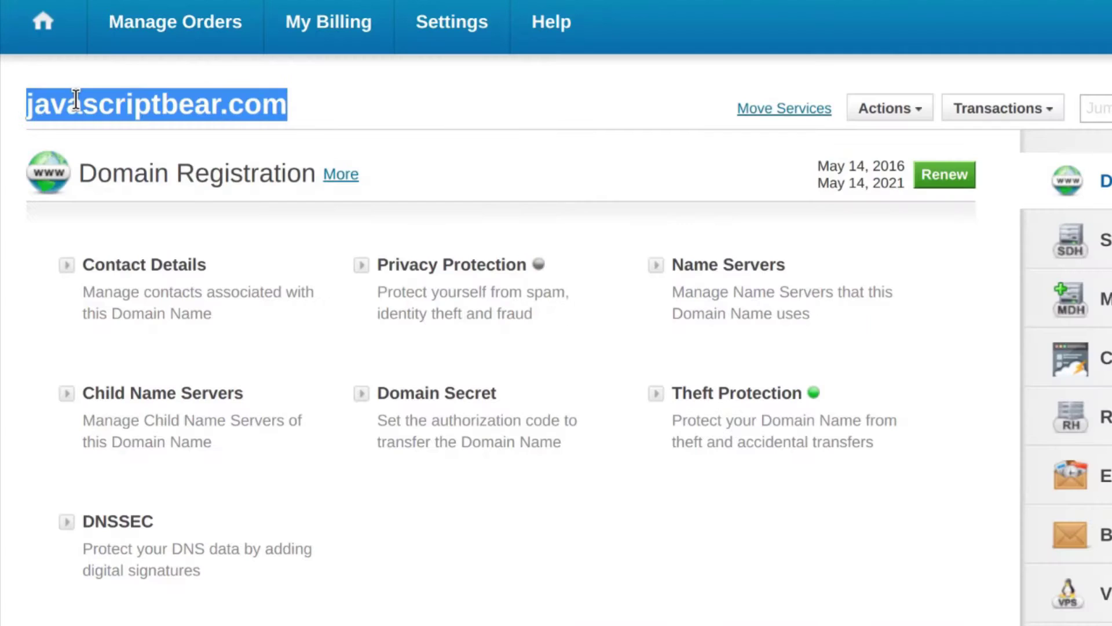
{"action": "right_click", "coordinate": [74, 104]}
{"action": "left_click", "coordinate": [158, 122]}
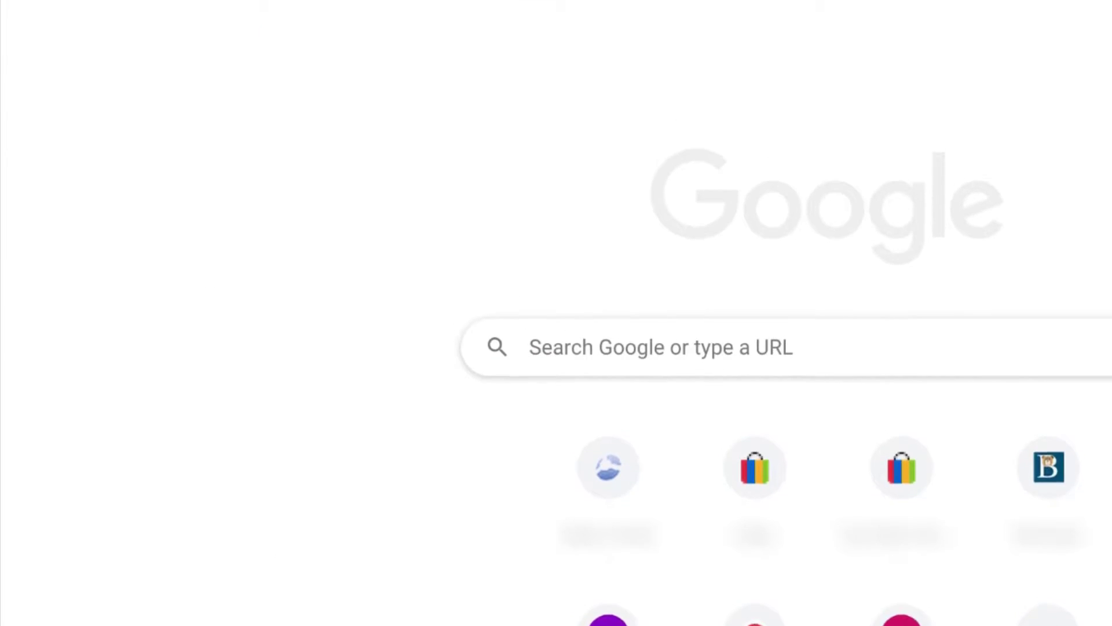
{"action": "right_click", "coordinate": [237, 11]}
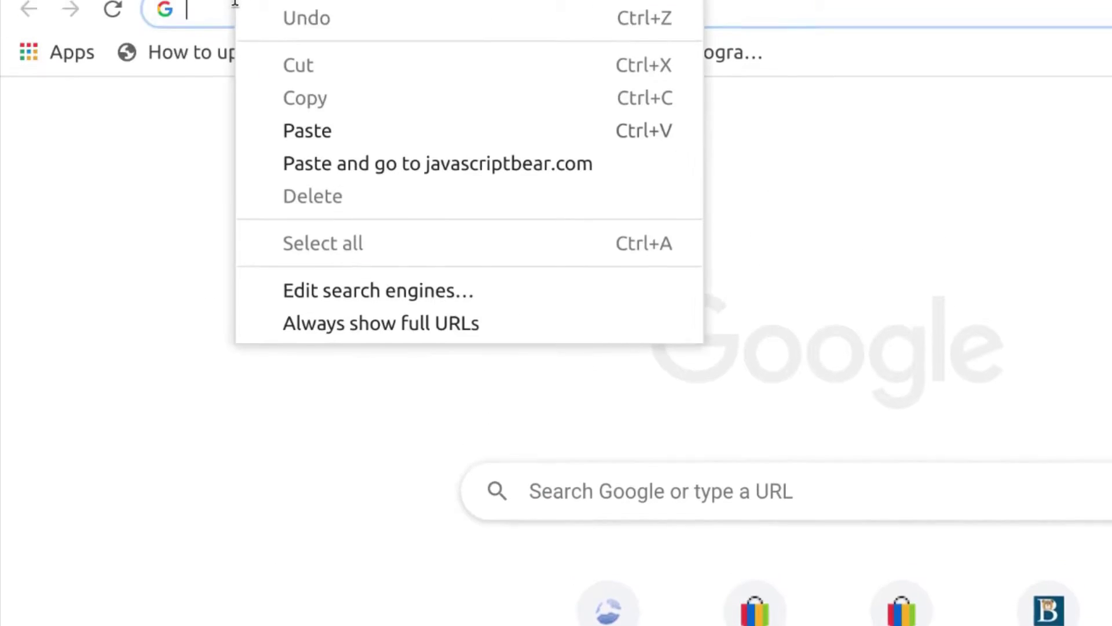
{"action": "left_click", "coordinate": [385, 192]}
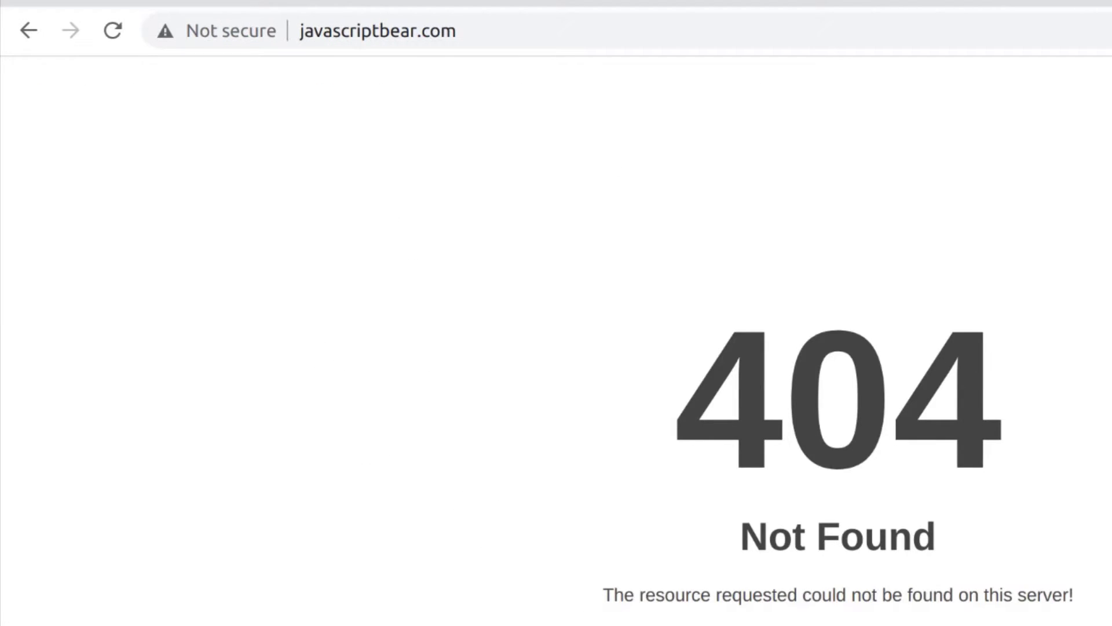
Highlight the LiteSpeed 404 Not Found heading on the loaded page
{"action": "double_click", "coordinate": [673, 375]}
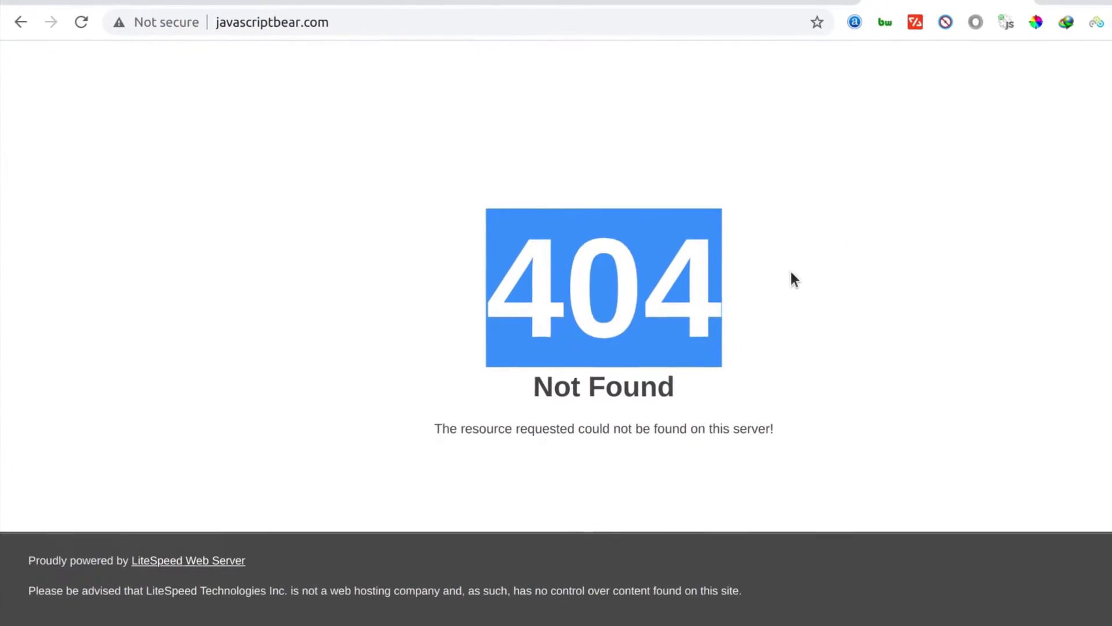
{"action": "left_click", "coordinate": [268, 408]}
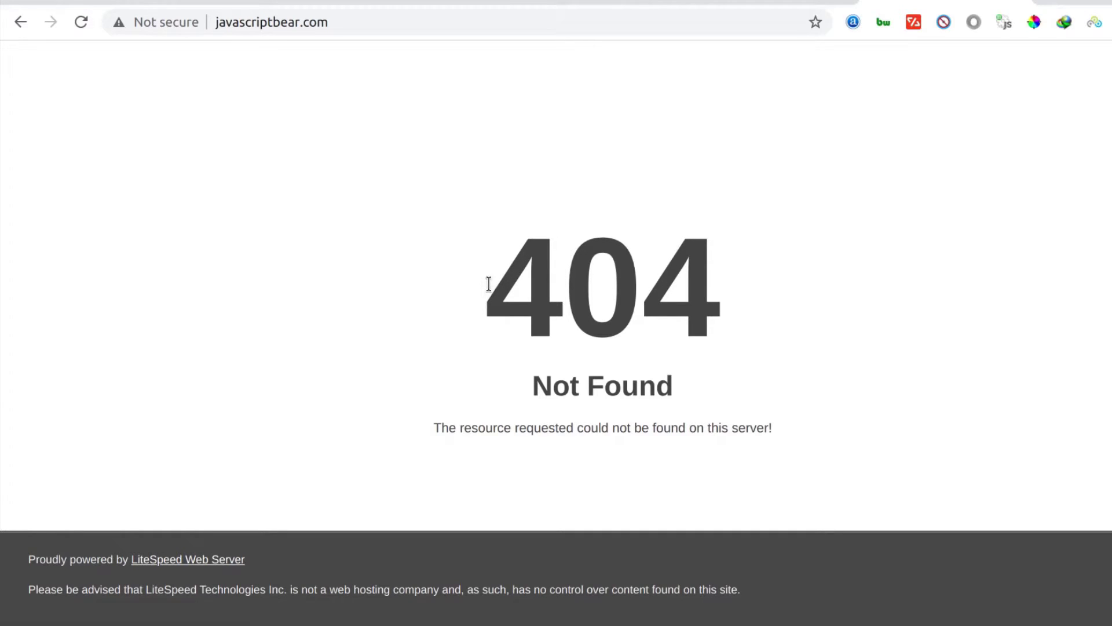
{"action": "left_click_drag", "start_coordinate": [496, 287], "coordinate": [716, 283]}
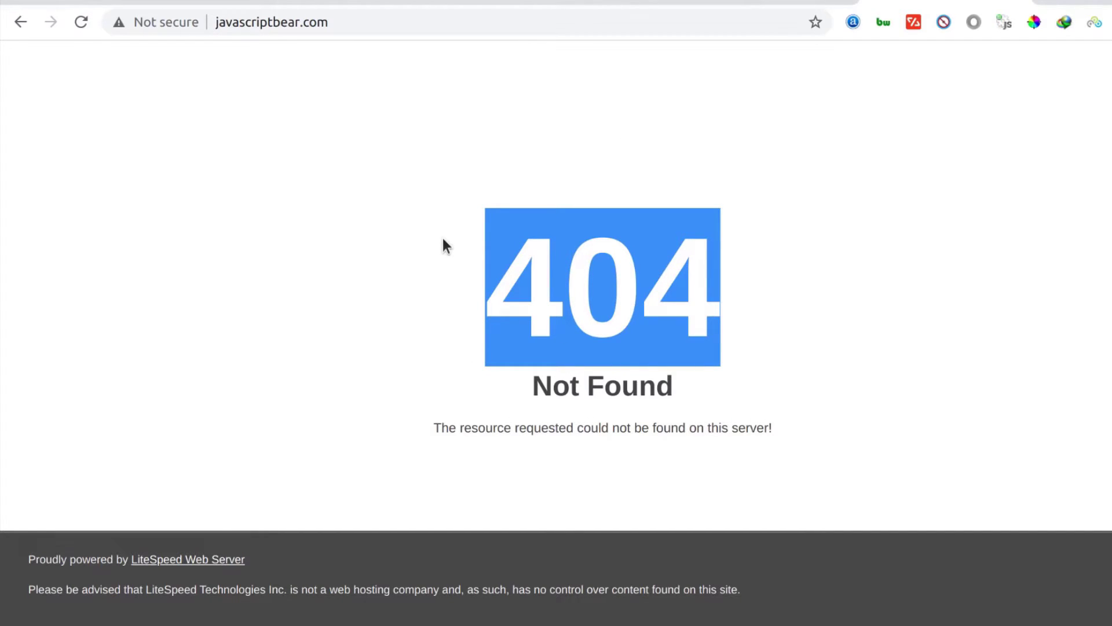
{"action": "left_click", "coordinate": [340, 298]}
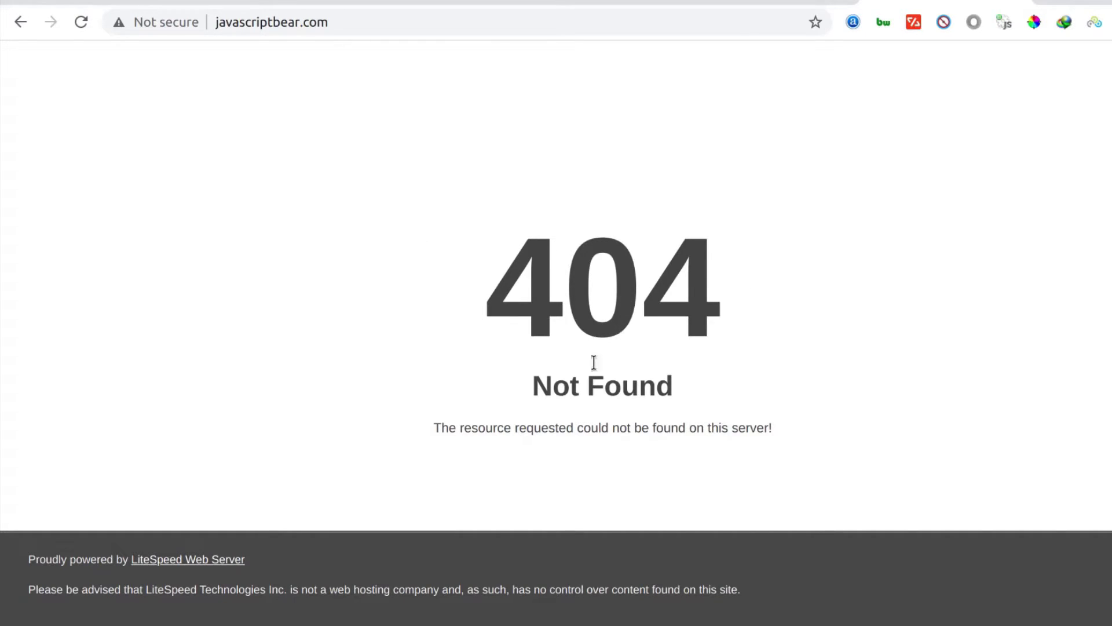
Review CyberPanel's Create Nameserver page showing ns1 and ns2 at 45.77.208.228
{"action": "left_click", "coordinate": [431, 3]}
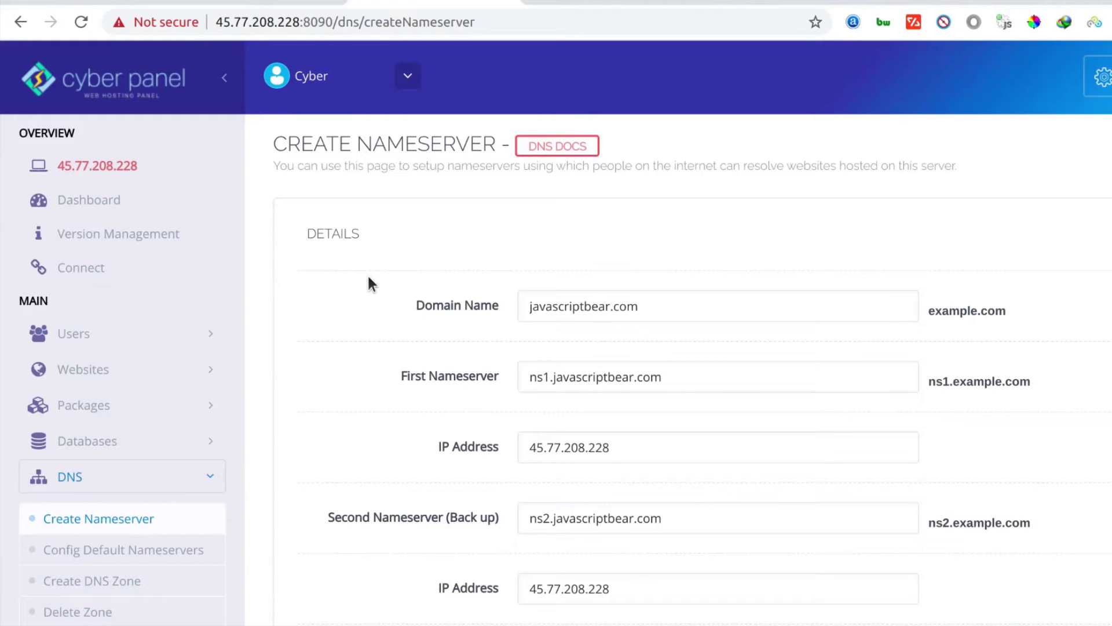
{"action": "scroll", "coordinate": [278, 410], "scroll_direction": "down", "scroll_amount": 2}
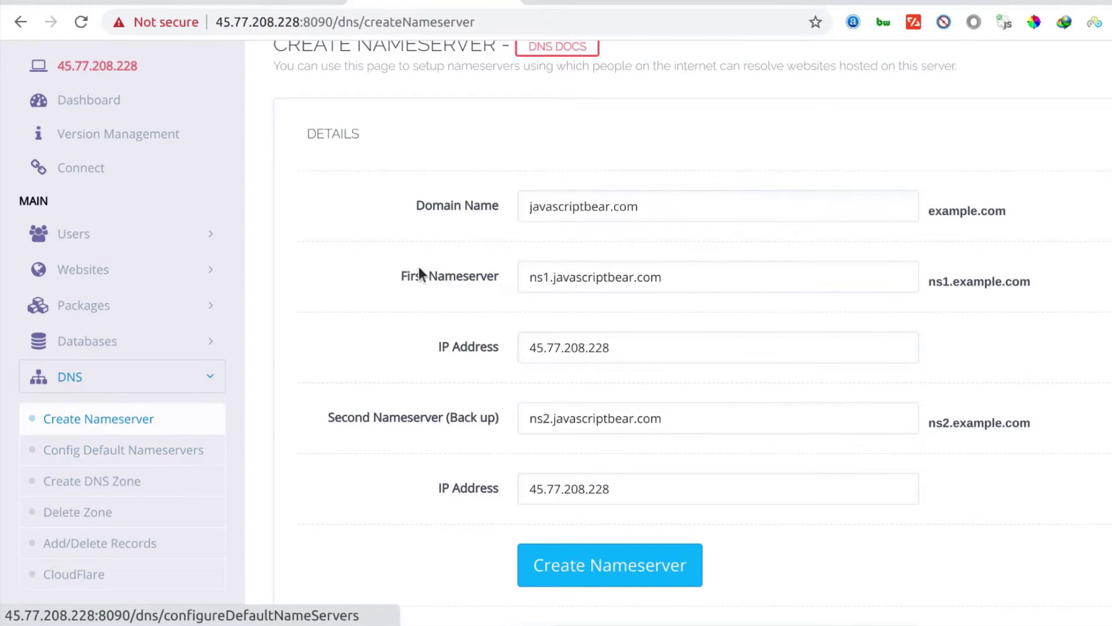
{"action": "scroll", "coordinate": [409, 247], "scroll_direction": "up", "scroll_amount": 2}
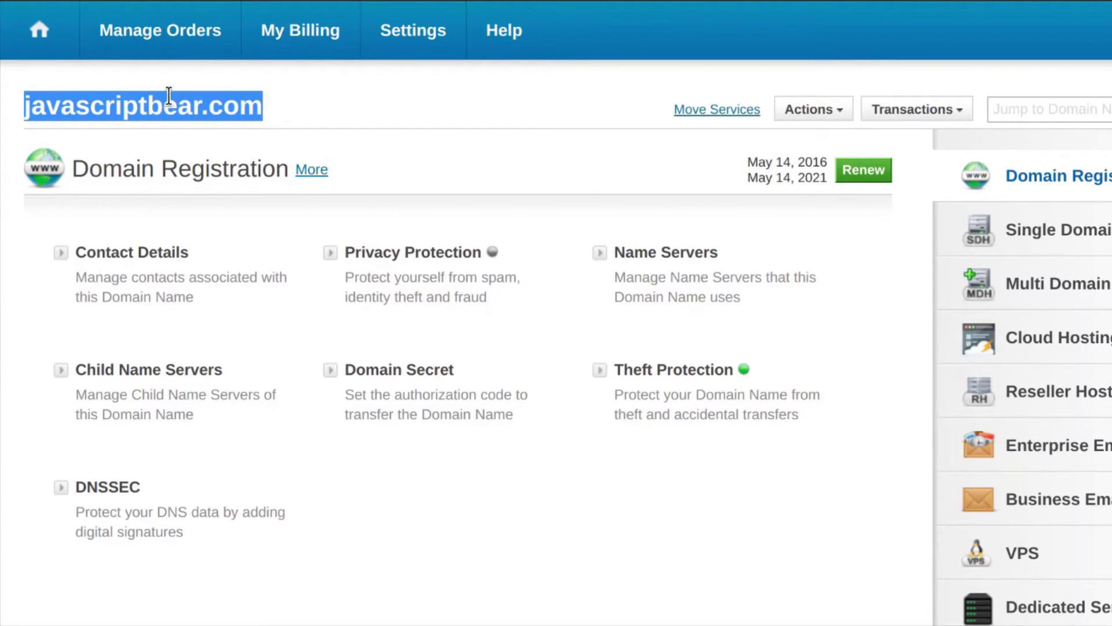
Open the Name Servers settings for javascriptbear.com and check Name Server 1's value
{"action": "left_click", "coordinate": [651, 262]}
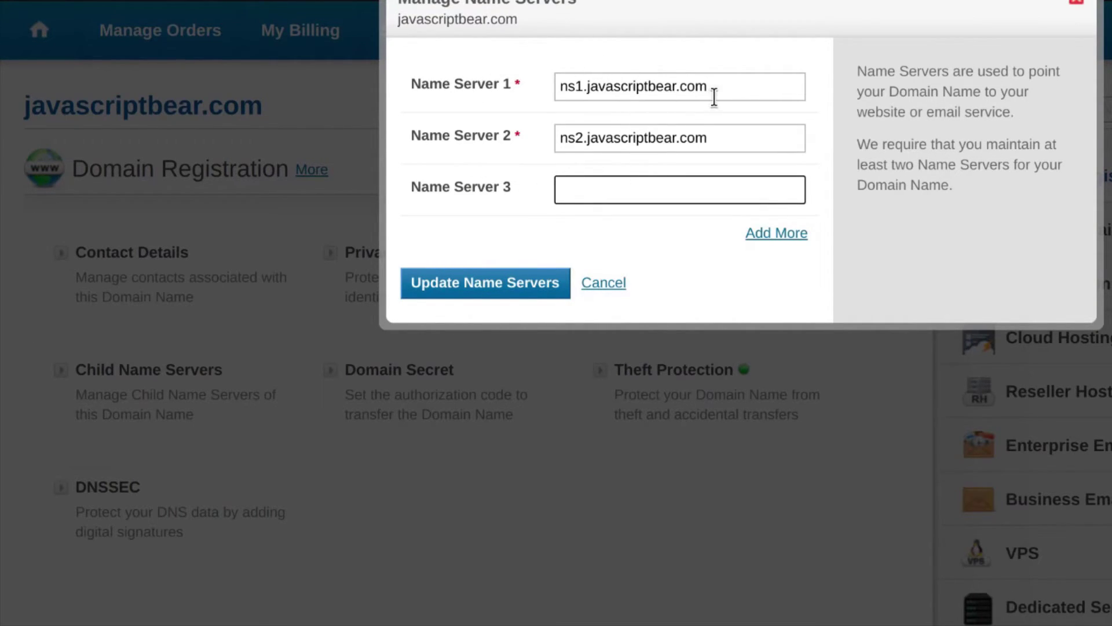
{"action": "left_click", "coordinate": [674, 87]}
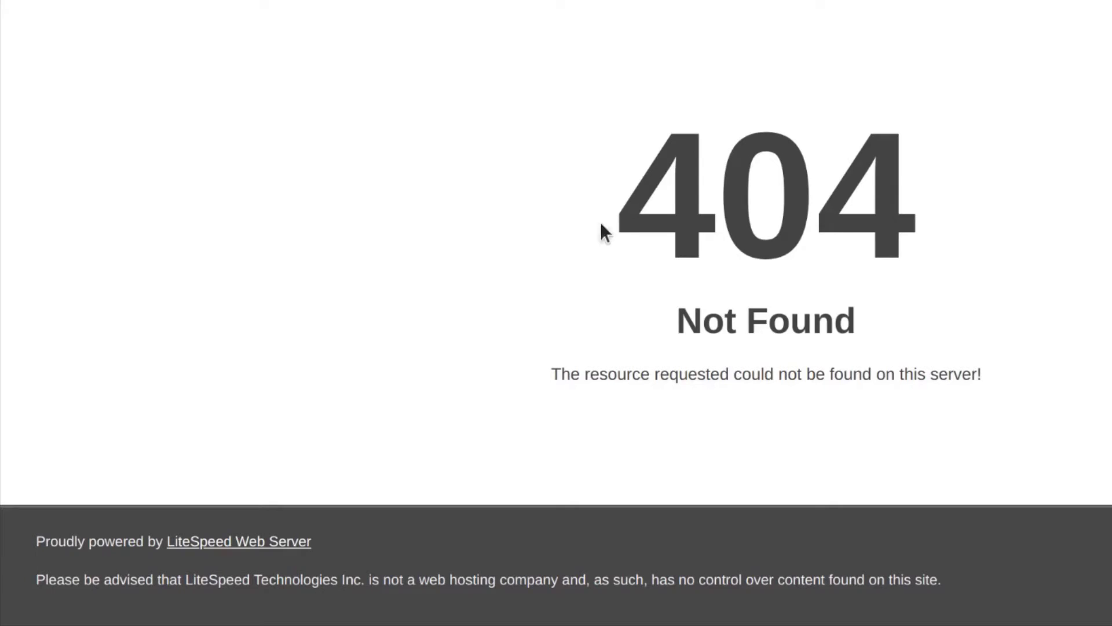
{"action": "left_click_drag", "start_coordinate": [617, 213], "coordinate": [883, 190]}
{"action": "left_click", "coordinate": [516, 214]}
{"action": "left_click_drag", "start_coordinate": [619, 217], "coordinate": [922, 215]}
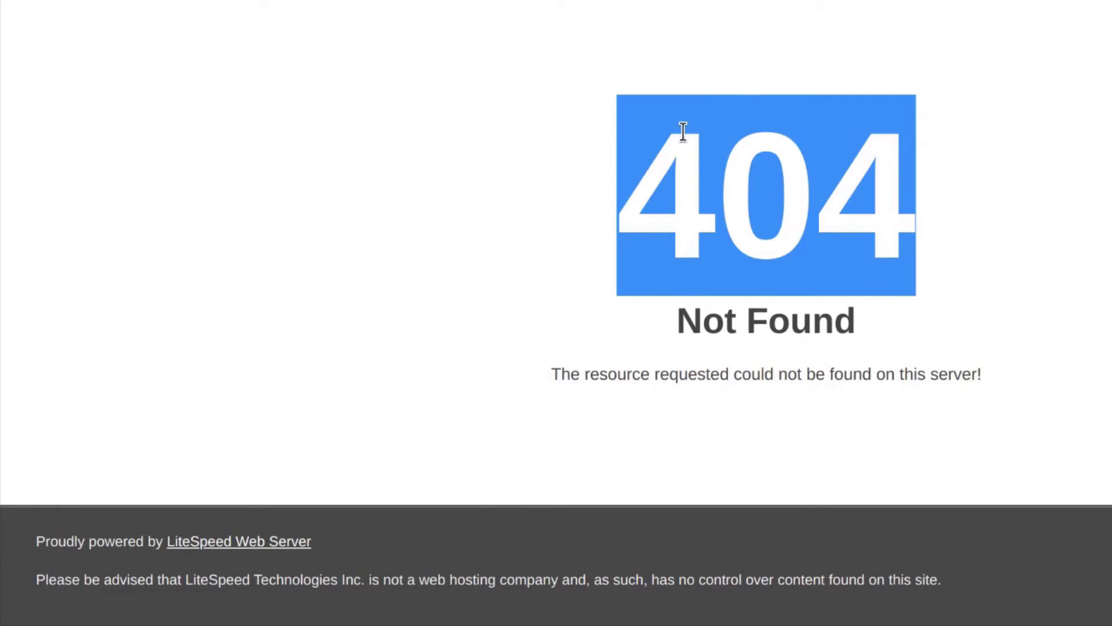
{"action": "left_click", "coordinate": [596, 206]}
{"action": "left_click_drag", "start_coordinate": [611, 202], "coordinate": [902, 192]}
Open CyberPanel's Create Website page in a new tab from the Websites menu
{"action": "left_click", "coordinate": [594, 193]}
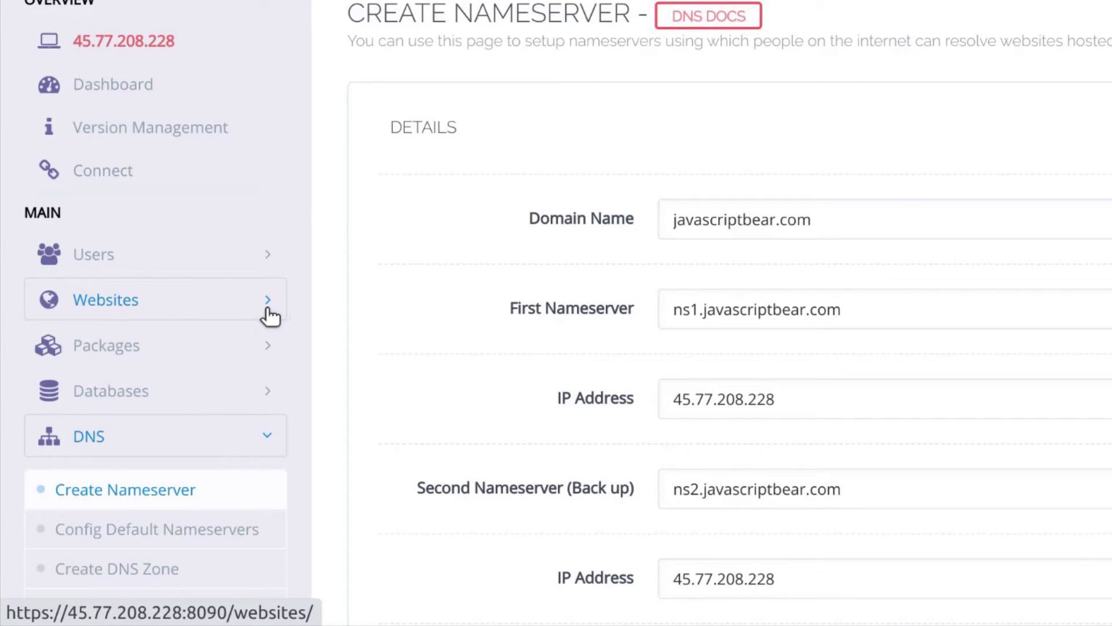
{"action": "left_click", "coordinate": [268, 305]}
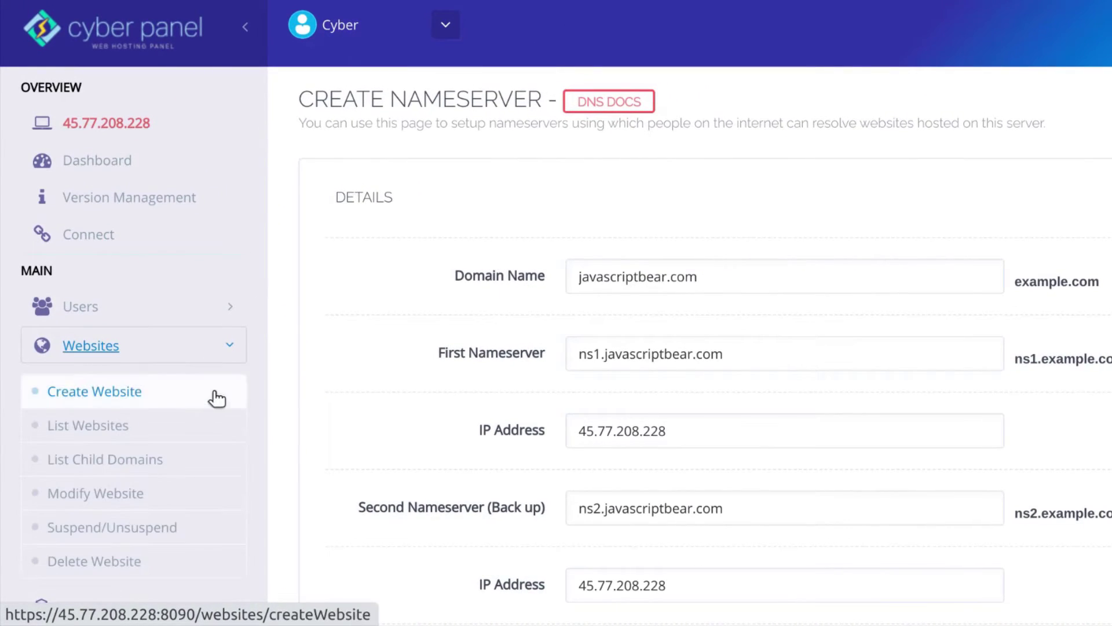
{"action": "right_click", "coordinate": [93, 397]}
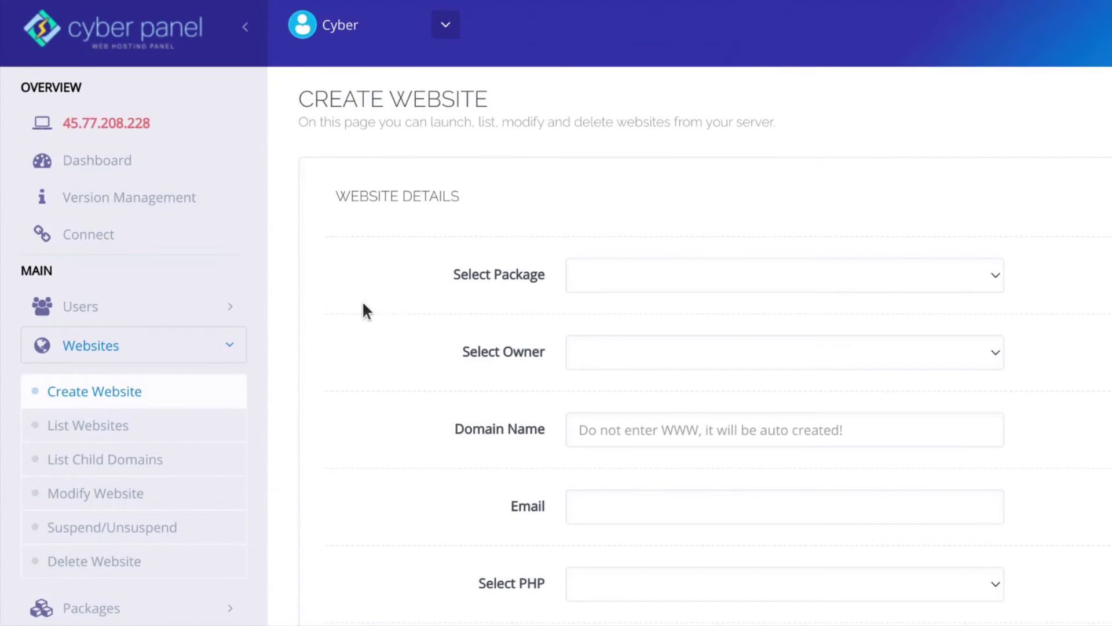
Choose the Default package and owner admin, and paste javascriptbear.com as the domain name
{"action": "scroll", "coordinate": [307, 328], "scroll_direction": "down", "scroll_amount": 1}
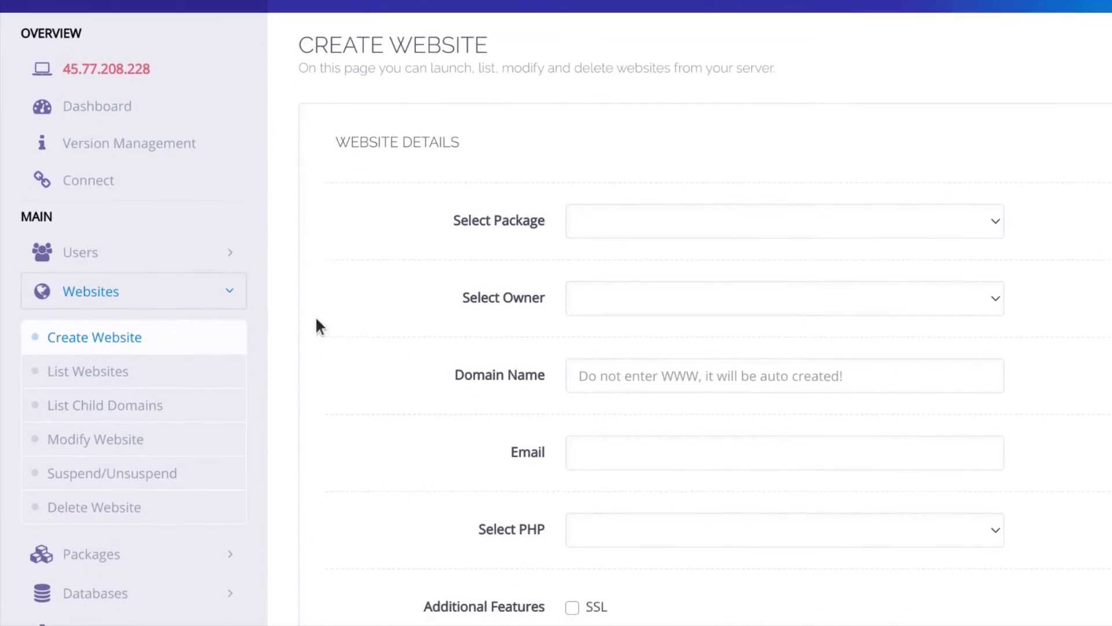
{"action": "left_click", "coordinate": [681, 221]}
{"action": "left_click", "coordinate": [637, 263]}
{"action": "left_click", "coordinate": [621, 297]}
{"action": "left_click", "coordinate": [617, 341]}
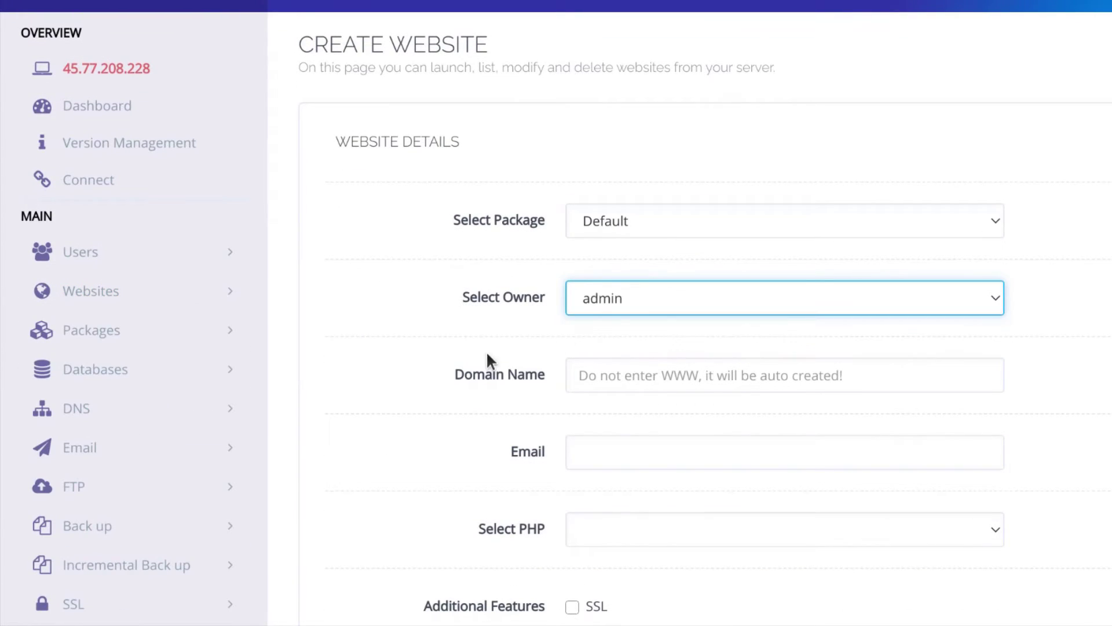
{"action": "scroll", "coordinate": [489, 365], "scroll_direction": "down", "scroll_amount": 2}
{"action": "right_click", "coordinate": [618, 269]}
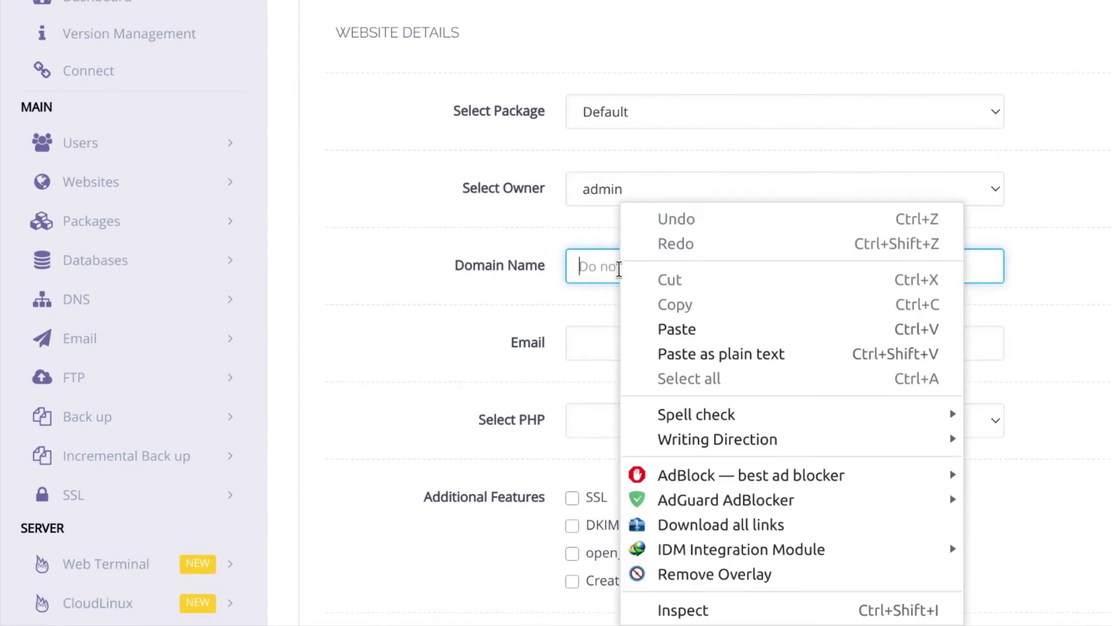
{"action": "left_click", "coordinate": [670, 328]}
Select PHP 7.4 and enable SSL, DKIM Support, open_basedir Protection and Create Mail Domain
{"action": "scroll", "coordinate": [512, 313], "scroll_direction": "down", "scroll_amount": 3}
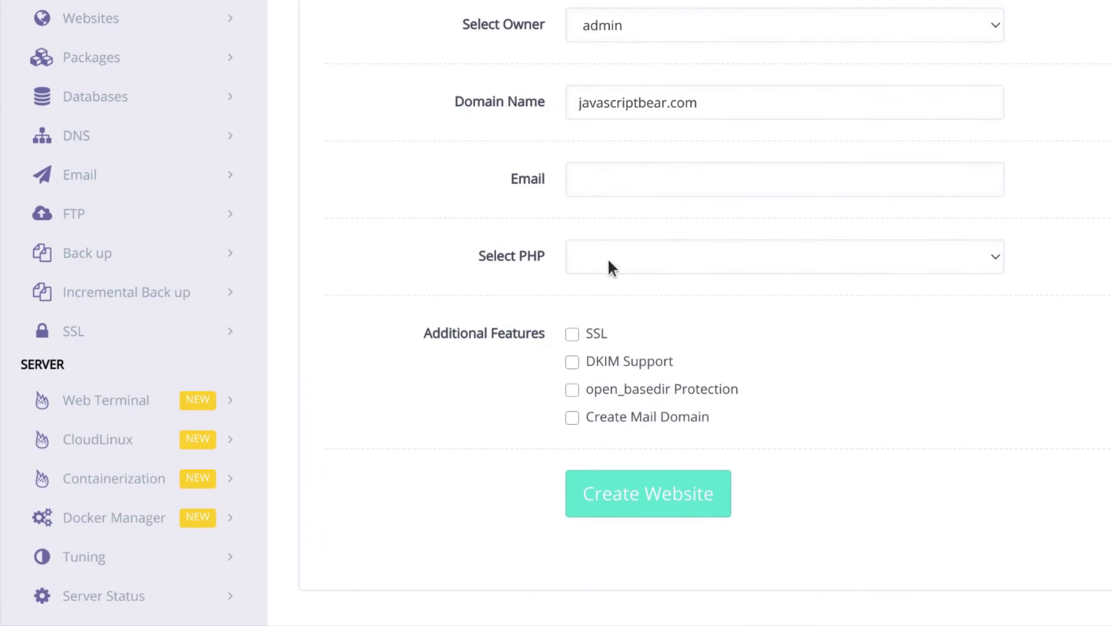
{"action": "left_click", "coordinate": [635, 259]}
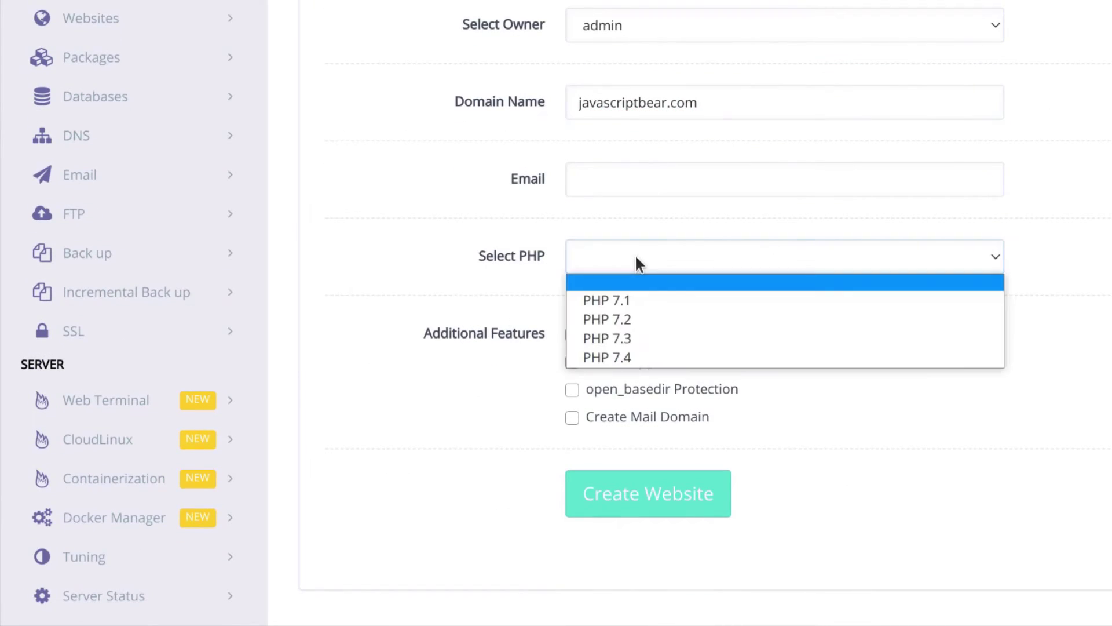
{"action": "left_click", "coordinate": [616, 358]}
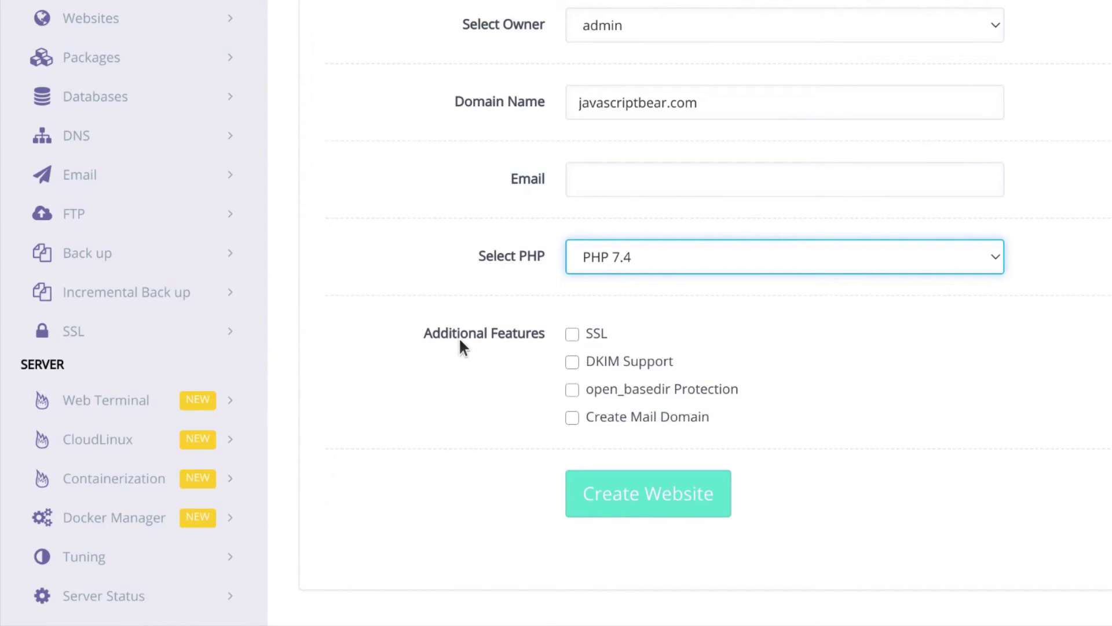
{"action": "left_click", "coordinate": [573, 335]}
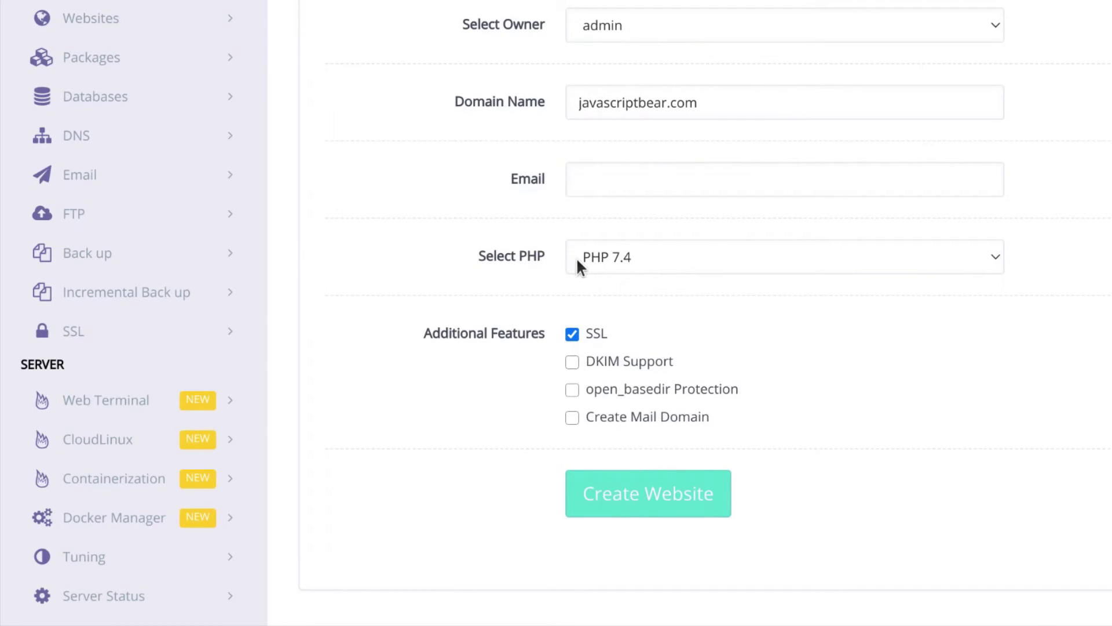
{"action": "left_click", "coordinate": [572, 363]}
{"action": "left_click", "coordinate": [571, 389]}
{"action": "left_click", "coordinate": [572, 417]}
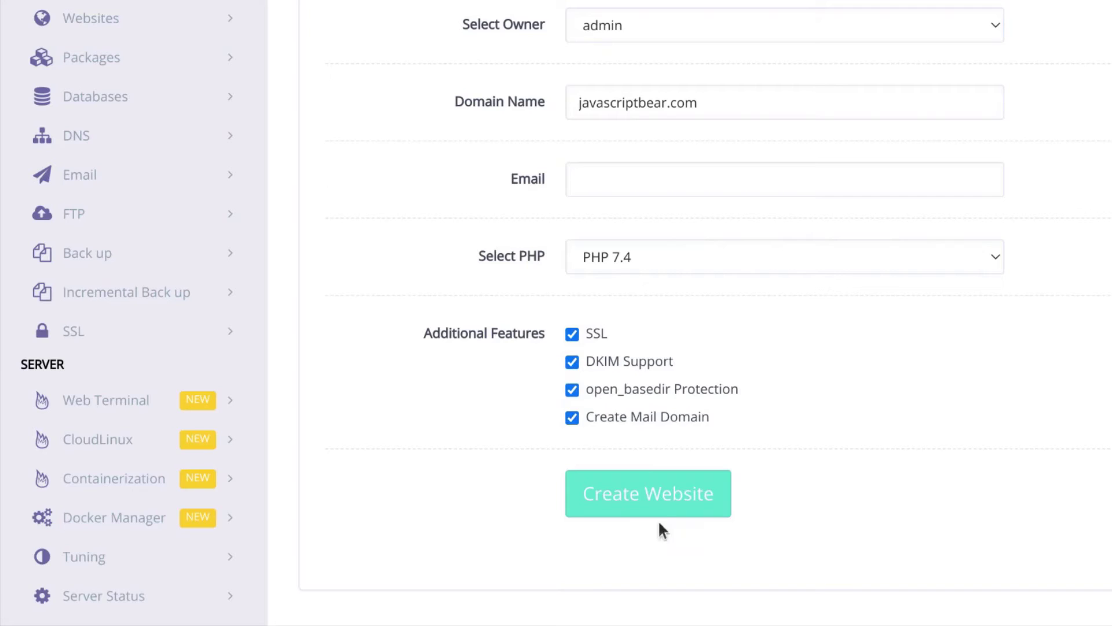
Enter a contact e-mail address for the new website
{"action": "left_click", "coordinate": [707, 191]}
{"action": "type", "text": "sample@gmail.com"}
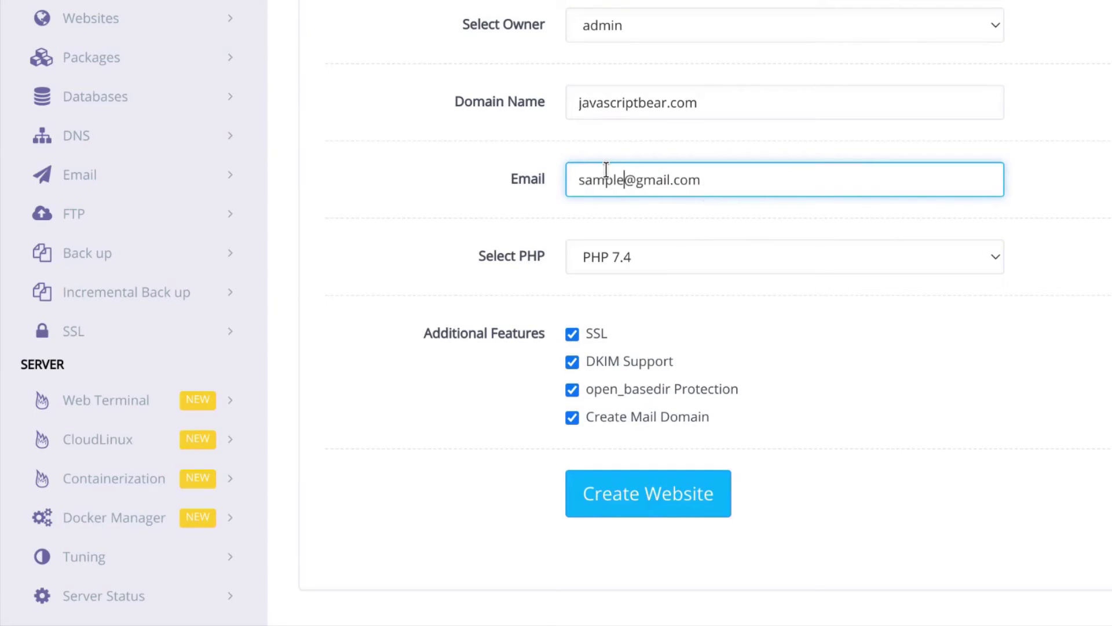
{"action": "left_click", "coordinate": [317, 302]}
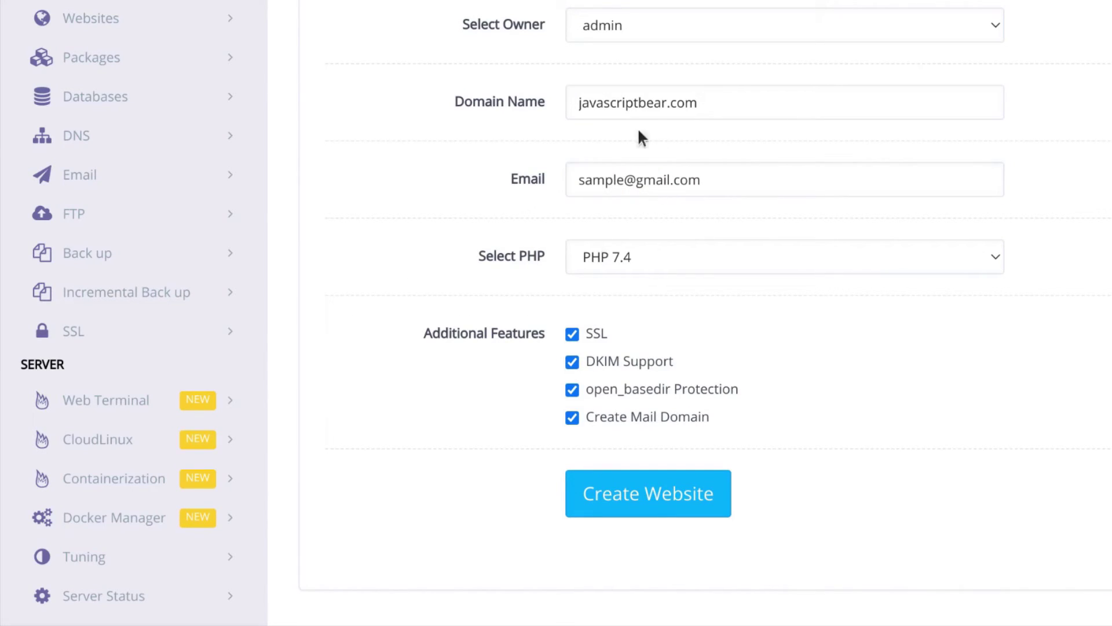
Create the website, then reload javascriptbear.com until the CyberPanel Installed page replaces the 404
{"action": "left_click", "coordinate": [630, 500]}
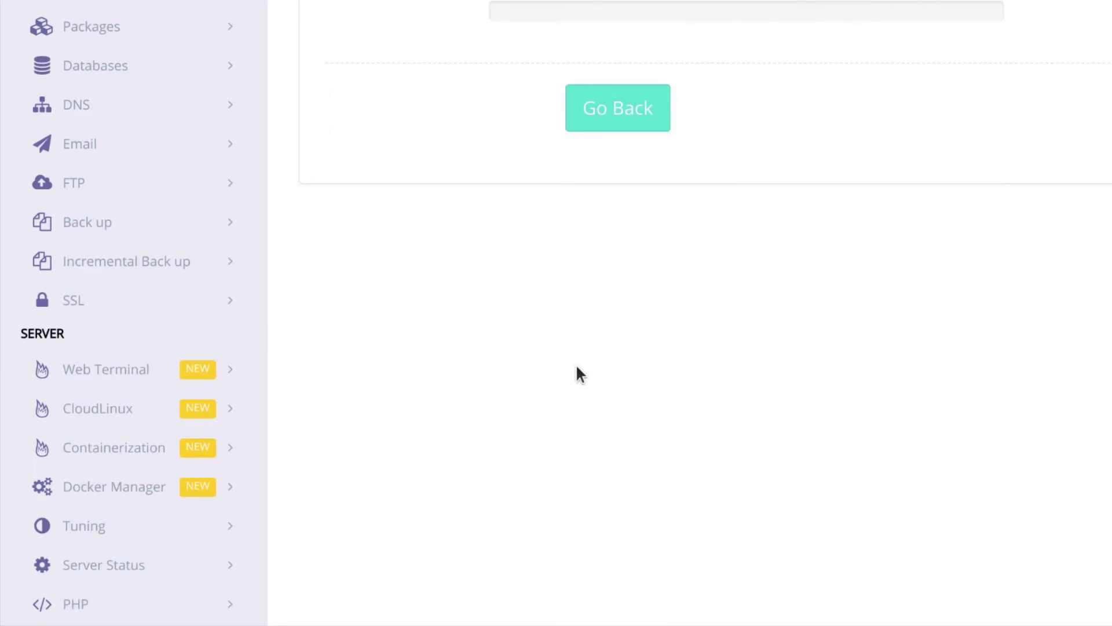
{"action": "scroll", "coordinate": [536, 339], "scroll_direction": "up", "scroll_amount": 4}
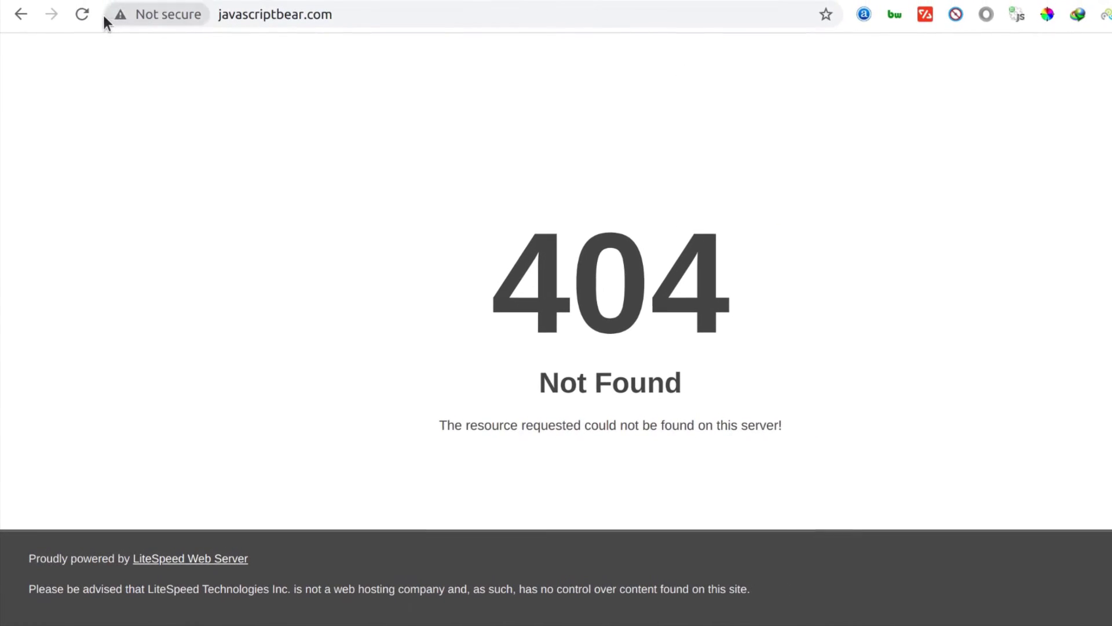
{"action": "key", "text": "F5"}
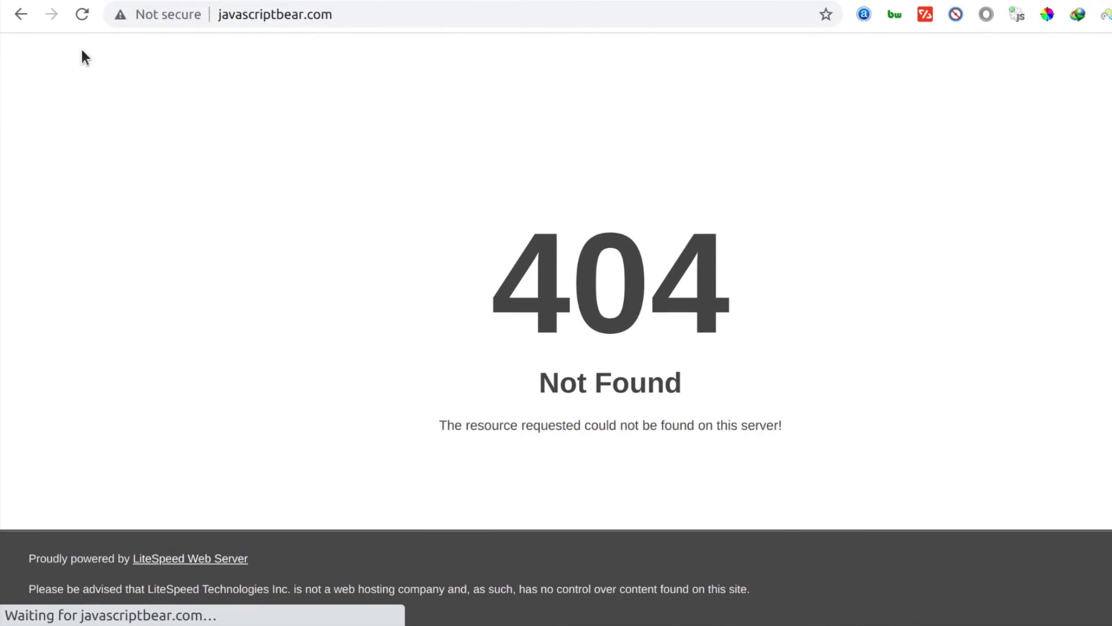
{"action": "left_click", "coordinate": [82, 17]}
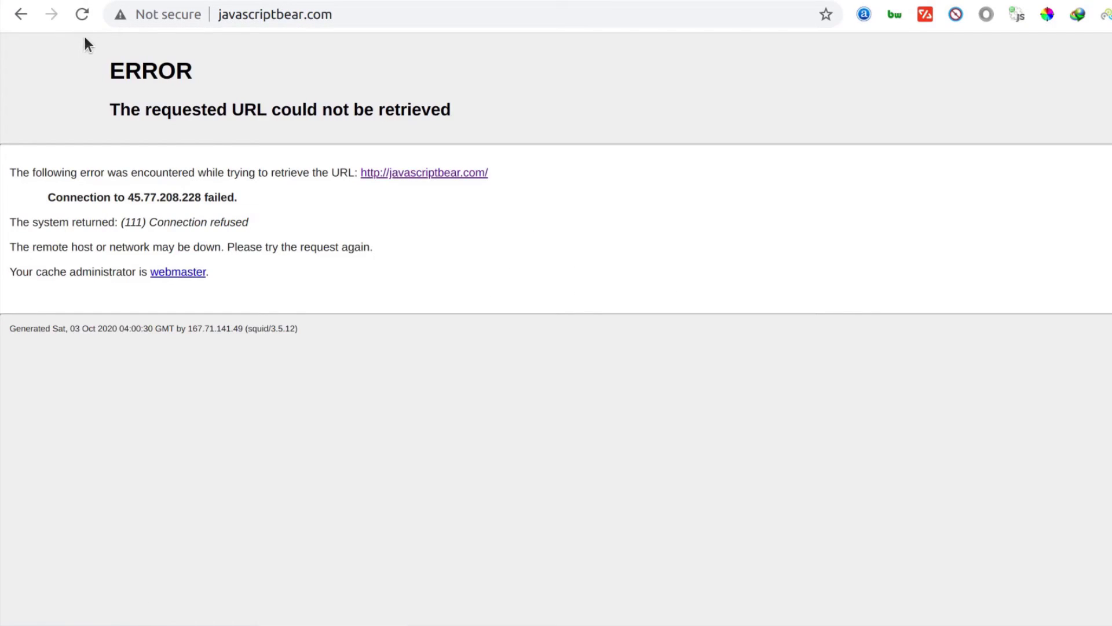
{"action": "left_click", "coordinate": [81, 16]}
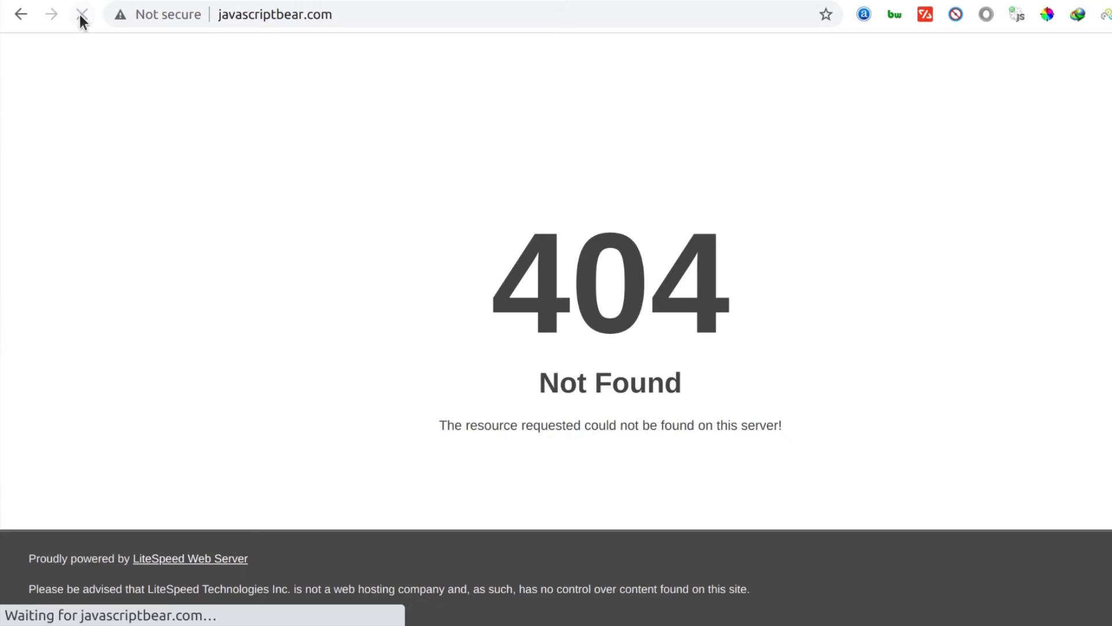
{"action": "left_click", "coordinate": [84, 15]}
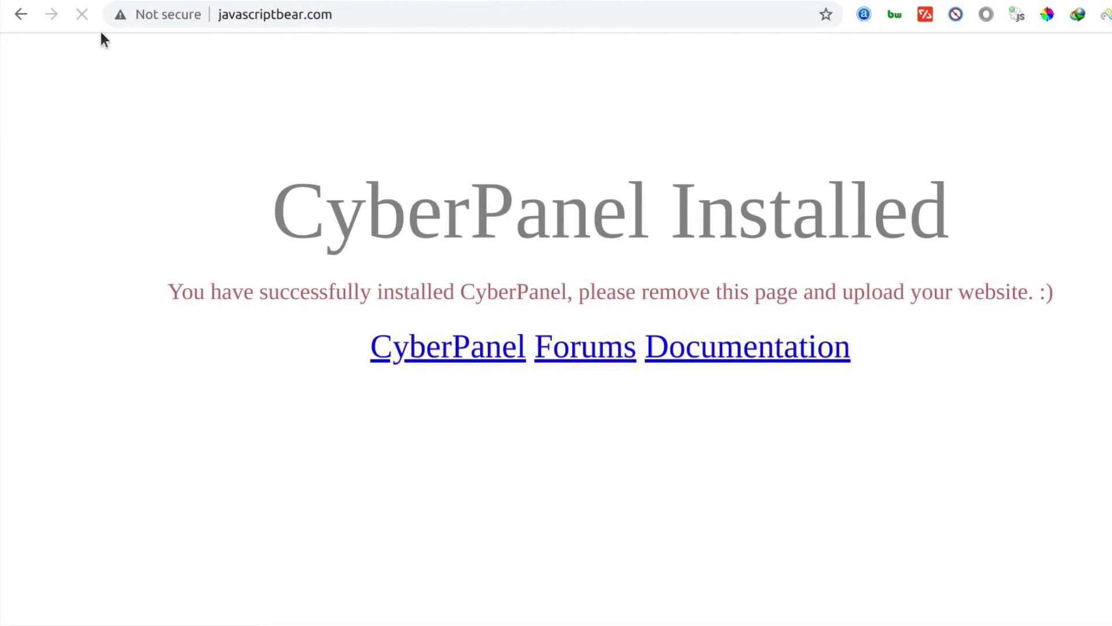
{"action": "left_click", "coordinate": [82, 15]}
{"action": "left_click_drag", "start_coordinate": [305, 214], "coordinate": [914, 223]}
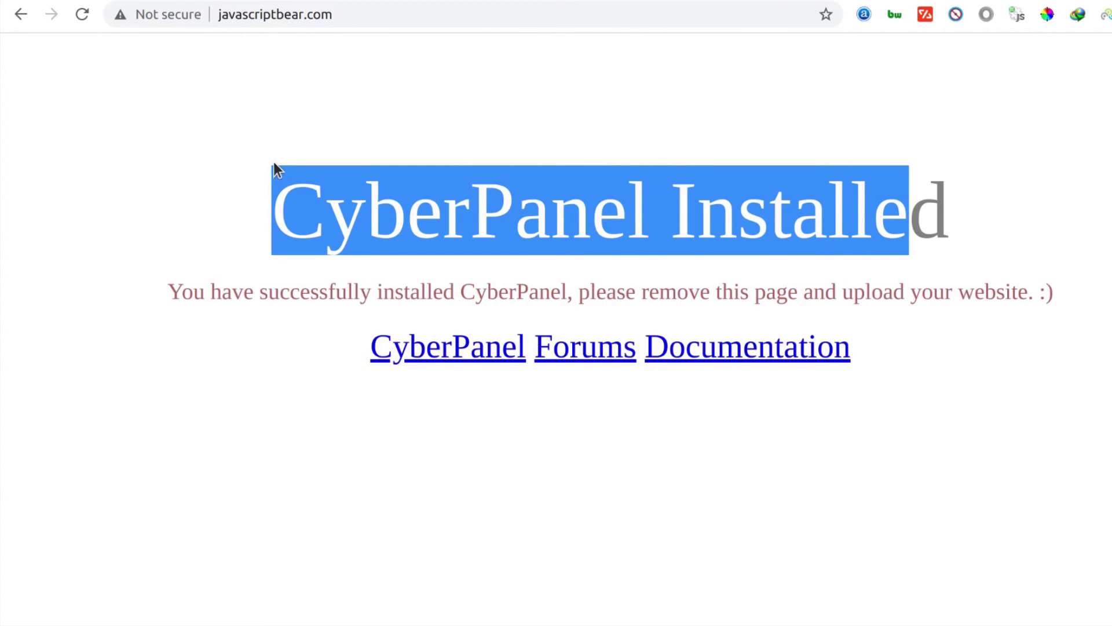
{"action": "left_click", "coordinate": [217, 14]}
{"action": "left_click_drag", "start_coordinate": [217, 15], "coordinate": [352, 12]}
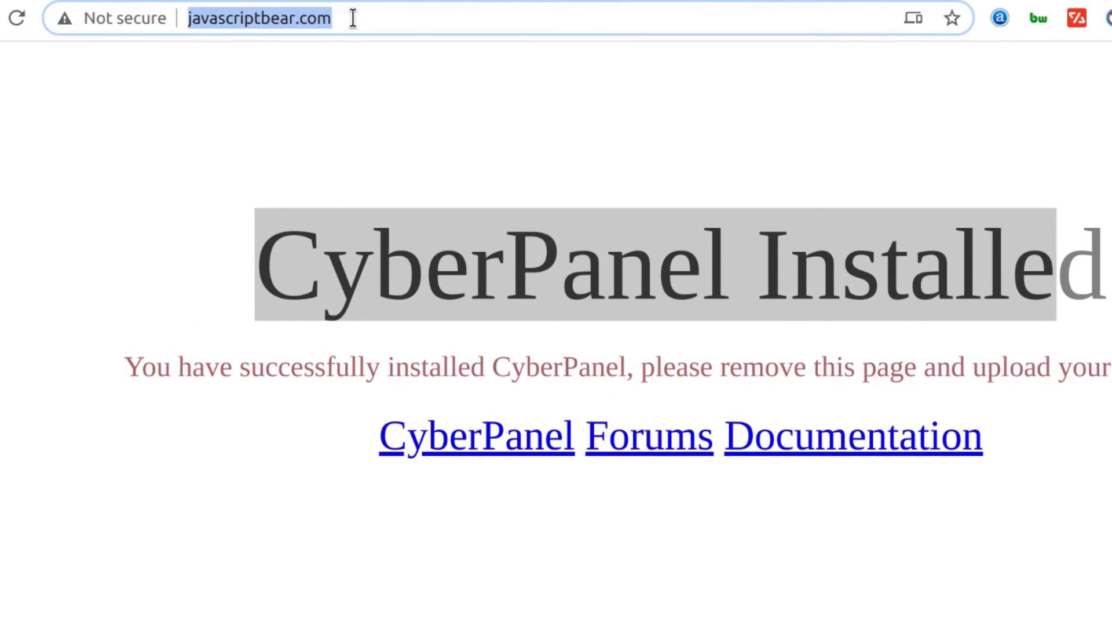
{"action": "left_click", "coordinate": [353, 18]}
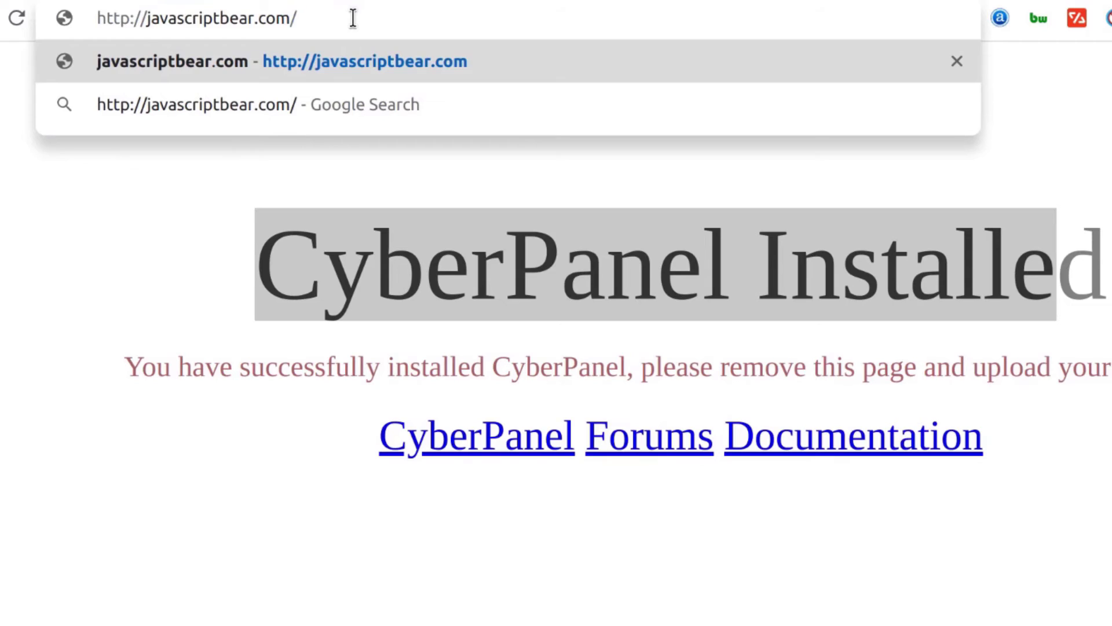
{"action": "key", "text": "Left"}
{"action": "key", "text": "Left"}
{"action": "key", "text": "Left"}
{"action": "key", "text": "Left"}
{"action": "key", "text": "Left"}
{"action": "key", "text": "Left"}
{"action": "key", "text": "Left"}
{"action": "key", "text": "Left"}
{"action": "key", "text": "Left"}
{"action": "key", "text": "Left"}
{"action": "key", "text": "Left"}
{"action": "key", "text": "Left"}
{"action": "key", "text": "Left"}
{"action": "key", "text": "Left"}
{"action": "key", "text": "Left"}
{"action": "key", "text": "Left"}
{"action": "key", "text": "Left"}
{"action": "key", "text": "Left"}
{"action": "key", "text": "Left"}
{"action": "key", "text": "Left"}
{"action": "key", "text": "Left"}
{"action": "key", "text": "Left"}
{"action": "type", "text": "s"}
{"action": "key", "text": "Return"}
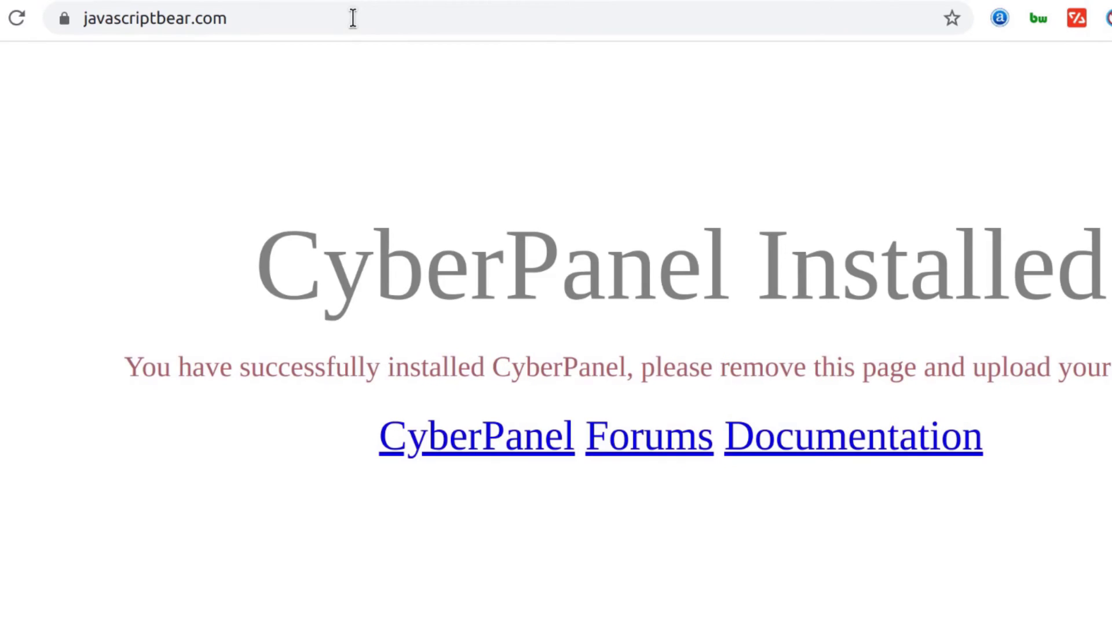
Inspect the site's SSL certificate from the lock icon, then close the viewer
{"action": "left_click", "coordinate": [64, 19]}
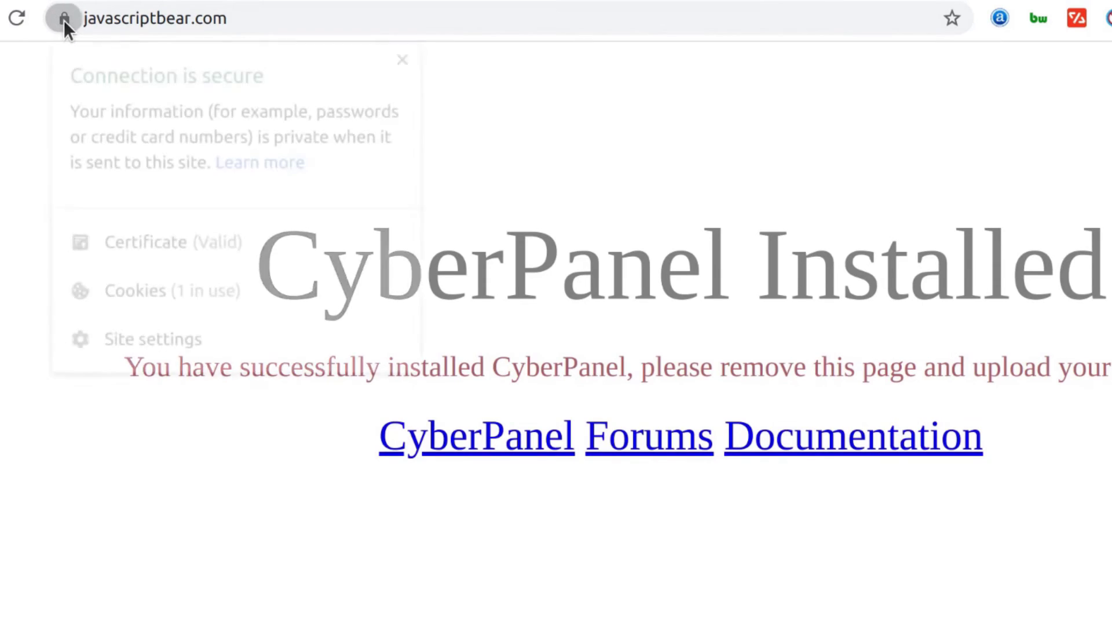
{"action": "left_click", "coordinate": [158, 245]}
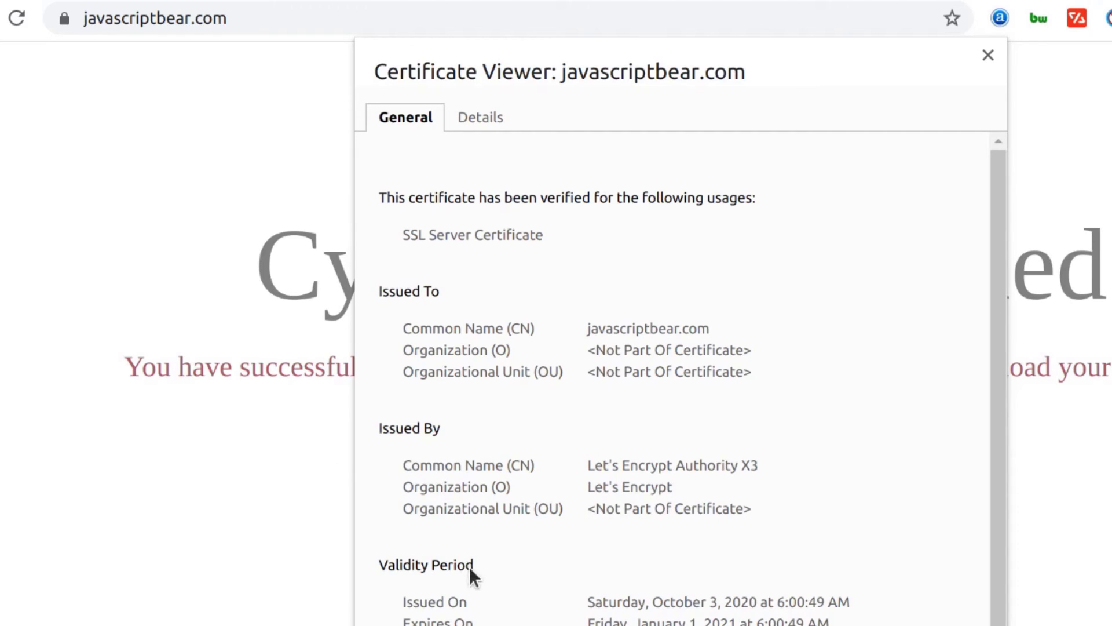
{"action": "left_click", "coordinate": [987, 55]}
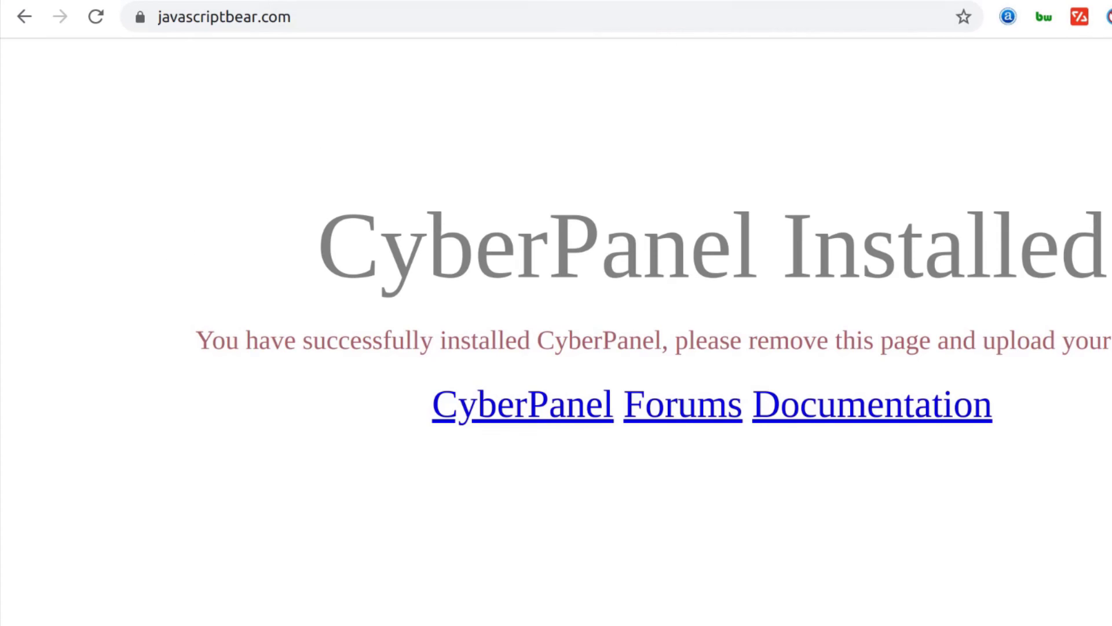
Review the website-created result in CyberPanel, then close the registrar's name server dialog unchanged
{"action": "left_click", "coordinate": [666, 1]}
{"action": "scroll", "coordinate": [385, 379], "scroll_direction": "up", "scroll_amount": 3}
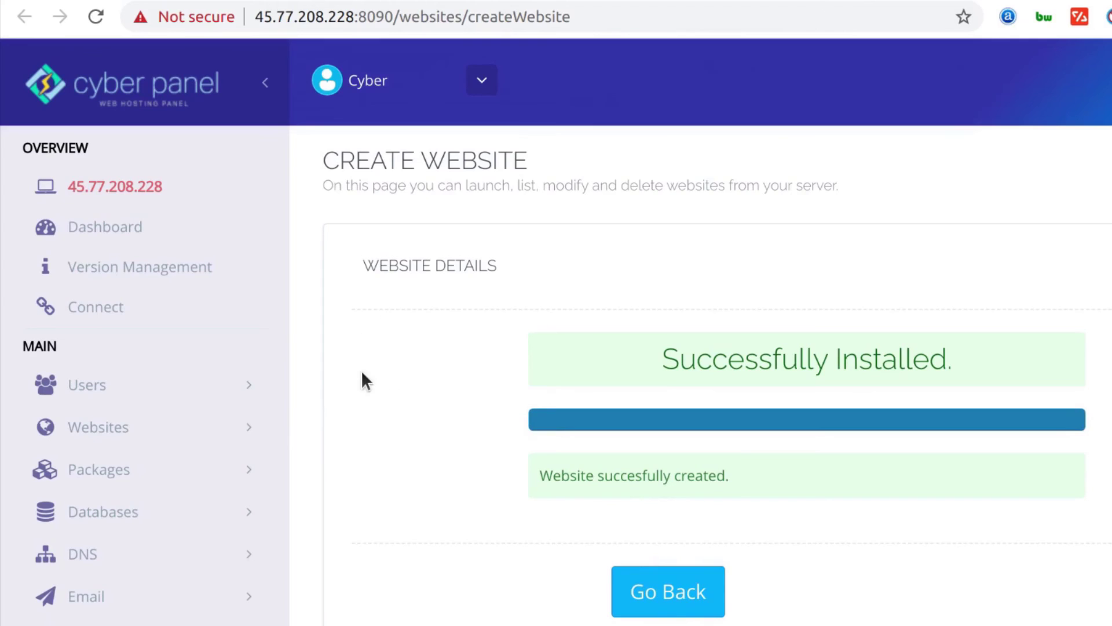
{"action": "scroll", "coordinate": [347, 385], "scroll_direction": "down", "scroll_amount": 3}
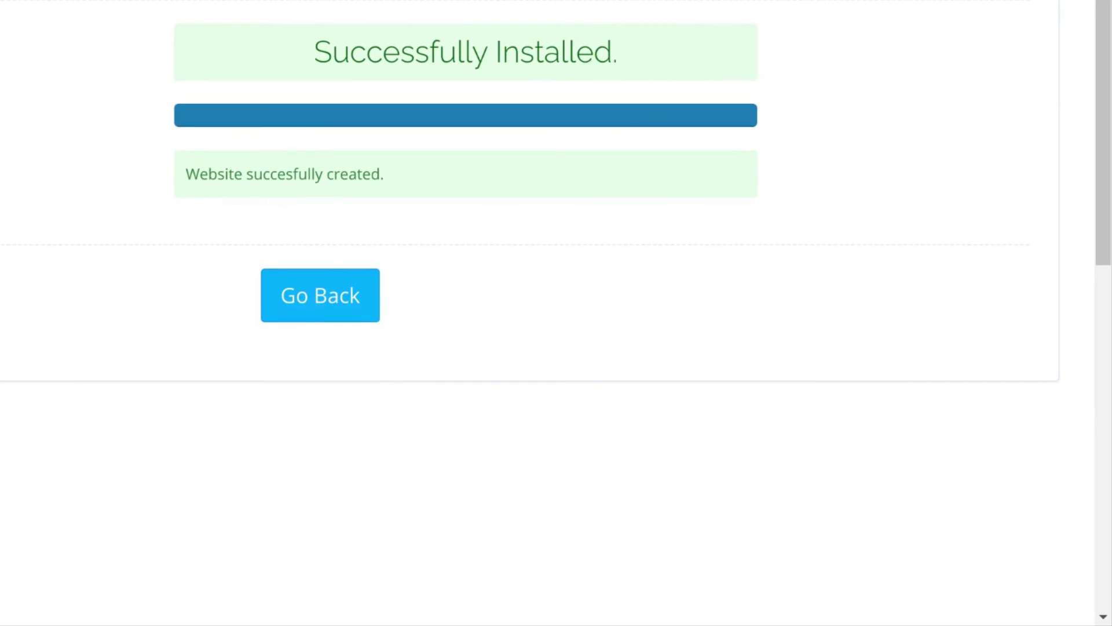
{"action": "scroll", "coordinate": [440, 157], "scroll_direction": "up", "scroll_amount": 3}
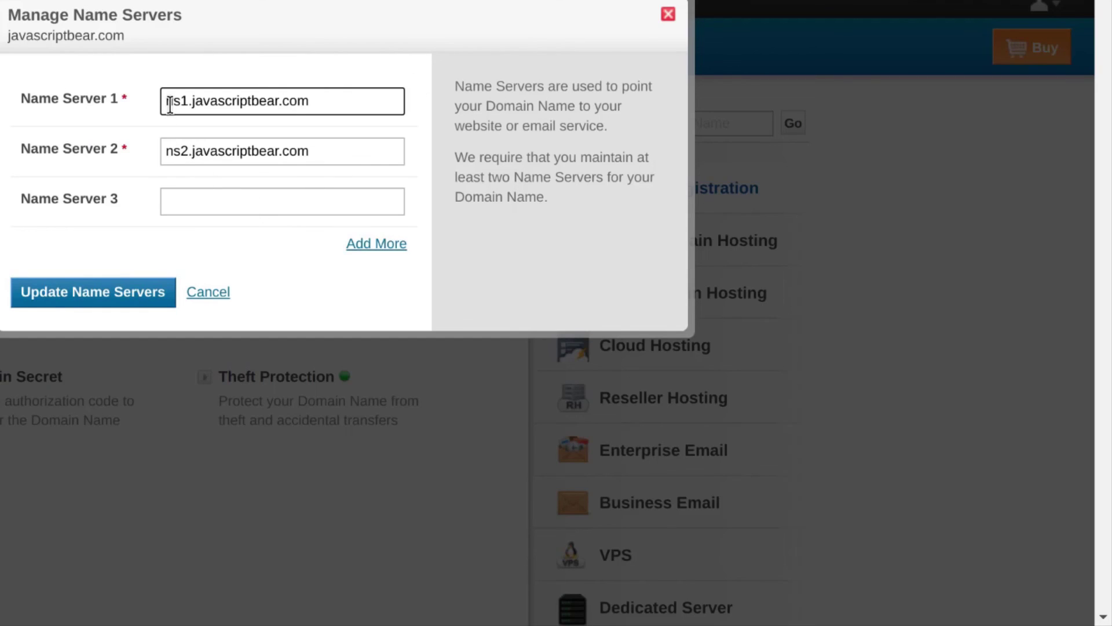
{"action": "left_click", "coordinate": [668, 14]}
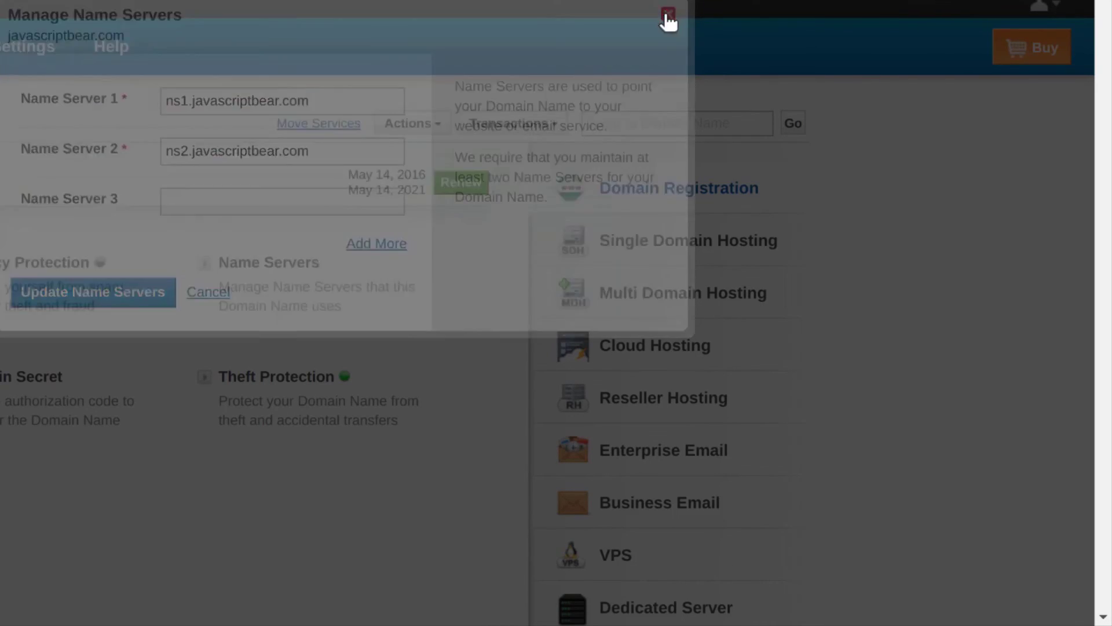